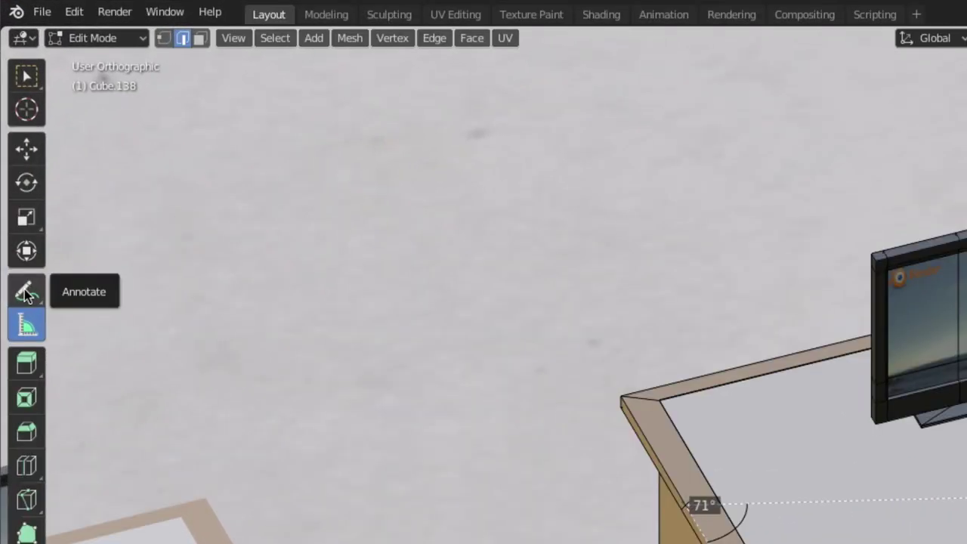
Choose the freehand Annotate variant from the toolbar's annotation tool flyout
click(26, 295)
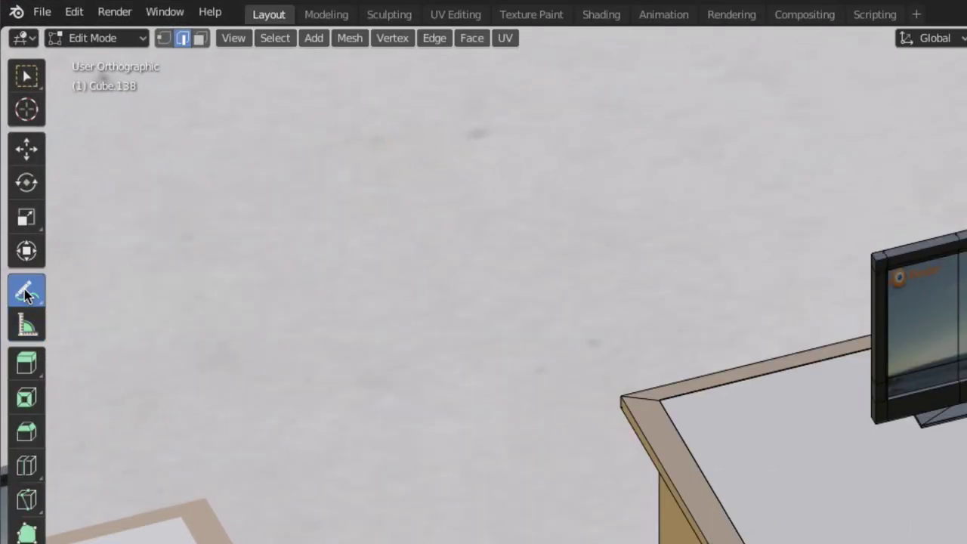
click(28, 296)
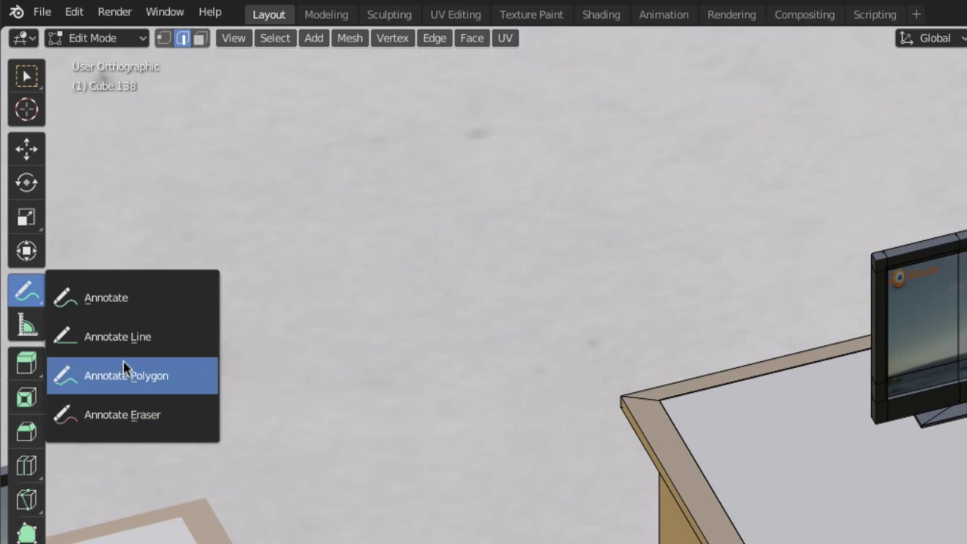
click(123, 301)
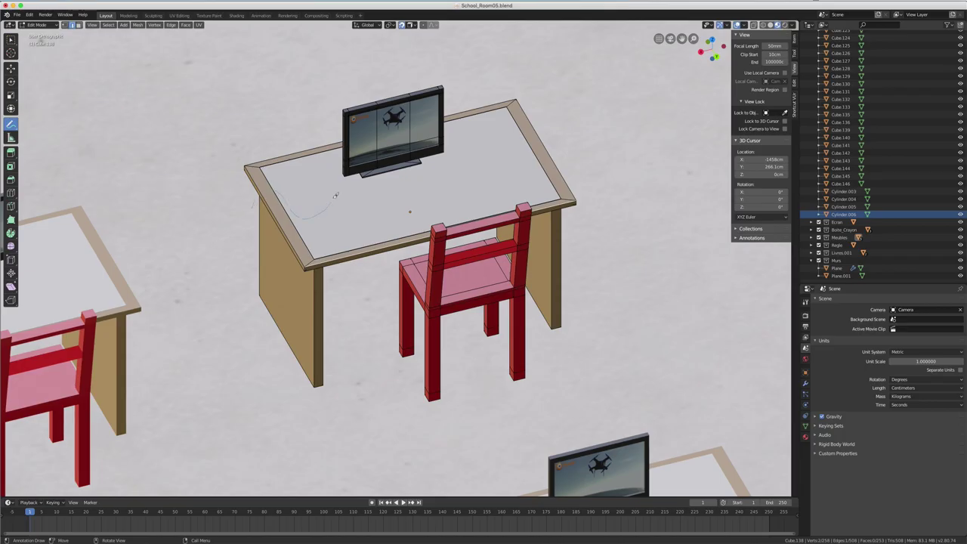
Draw two wavy freehand strokes across the desk top, then orbit to confirm they stay anchored
mouse_move(253, 198)
mouse_down()
mouse_move(416, 192)
mouse_move(434, 207)
mouse_up()
click(21, 125)
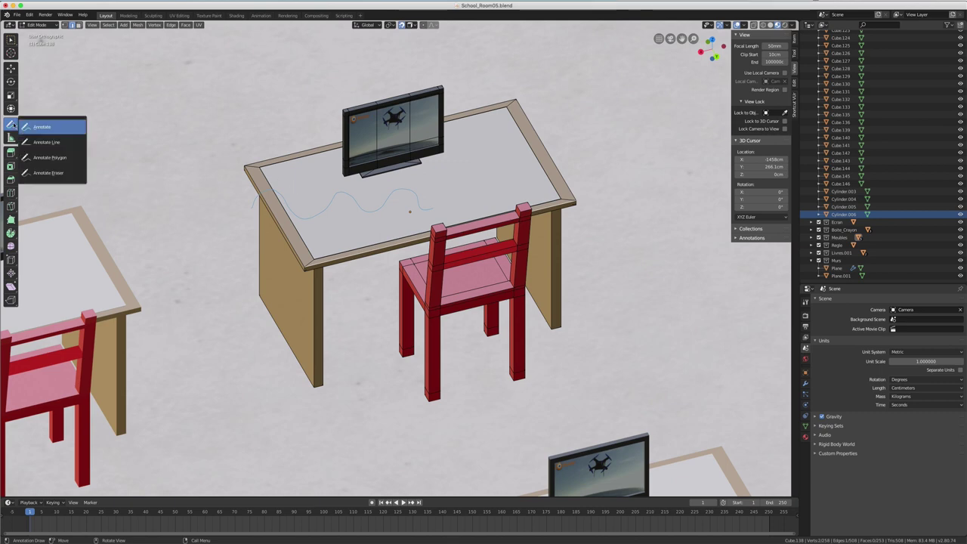
click(43, 127)
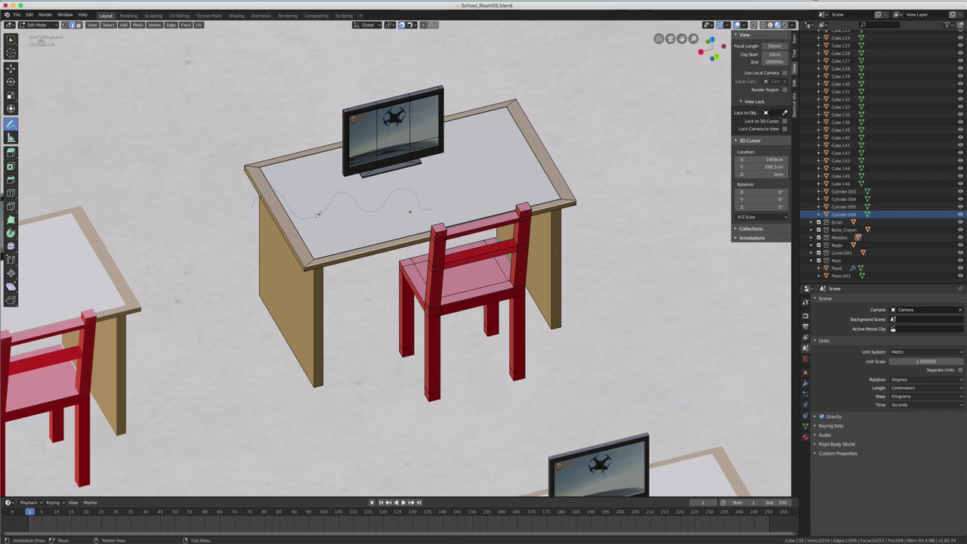
drag(317, 229, 384, 213)
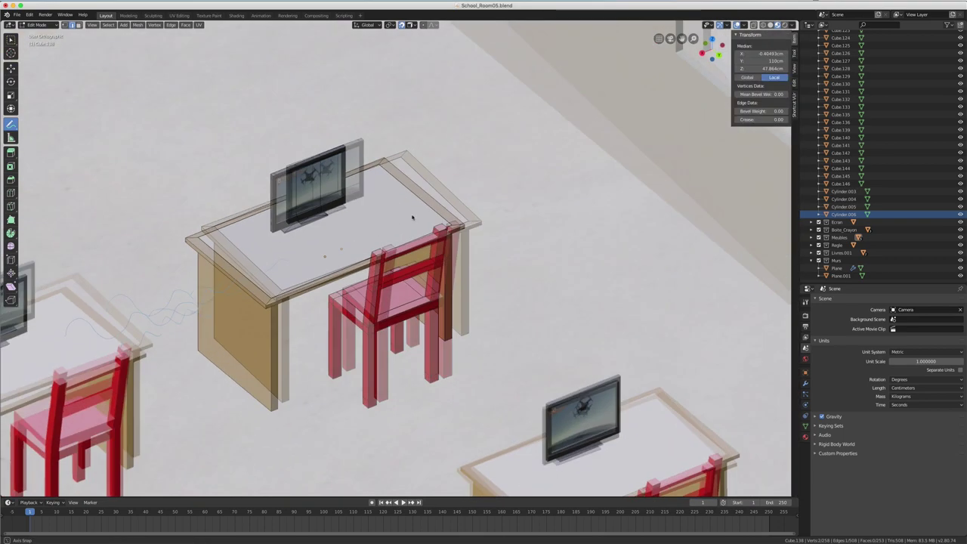
mouse_move(415, 217)
middle_down()
mouse_move(430, 213)
mouse_move(431, 227)
middle_up()
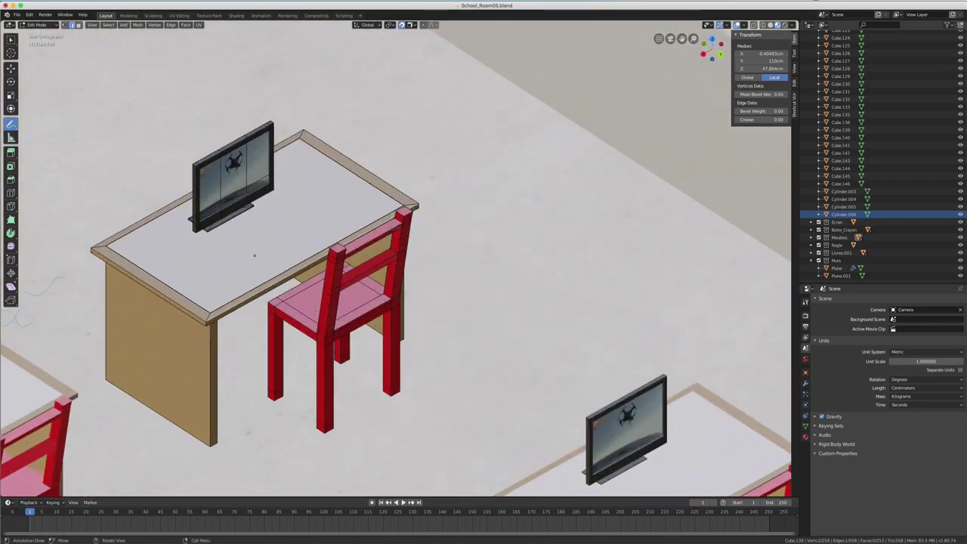
shift+middle_drag(282, 268, 434, 242)
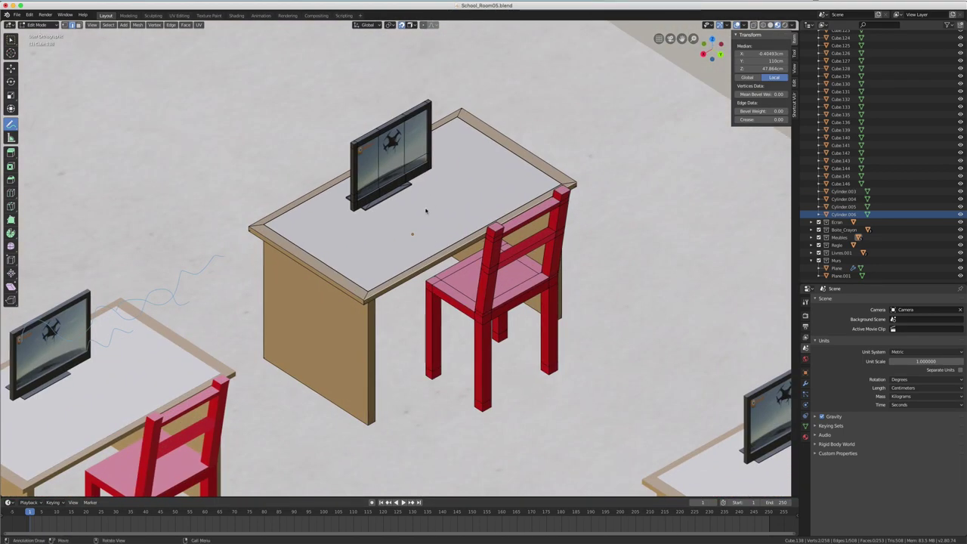
Start a new General scene, discarding the unsaved classroom changes
click(17, 14)
mouse_move(31, 24)
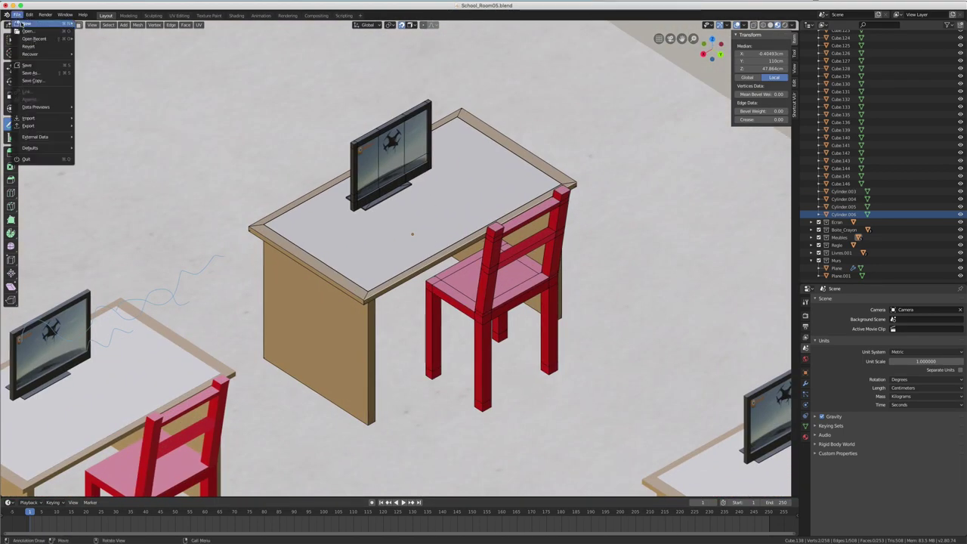
click(91, 25)
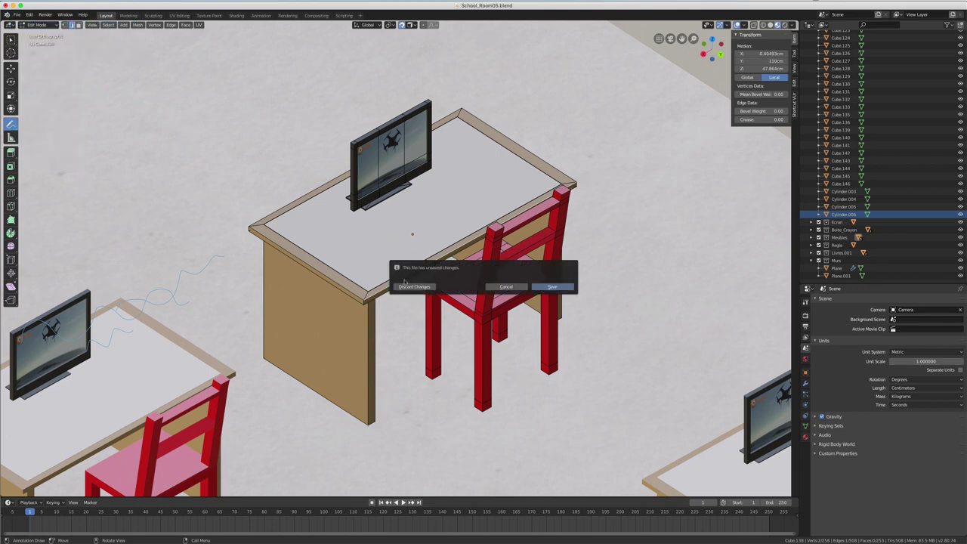
key(Return)
scroll(428, 263, down, 1)
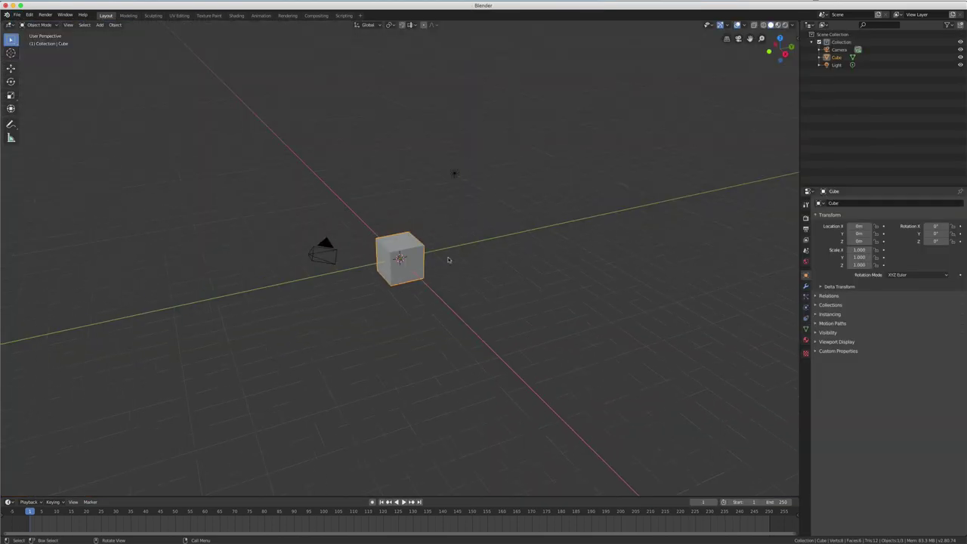
scroll(427, 263, up, 6)
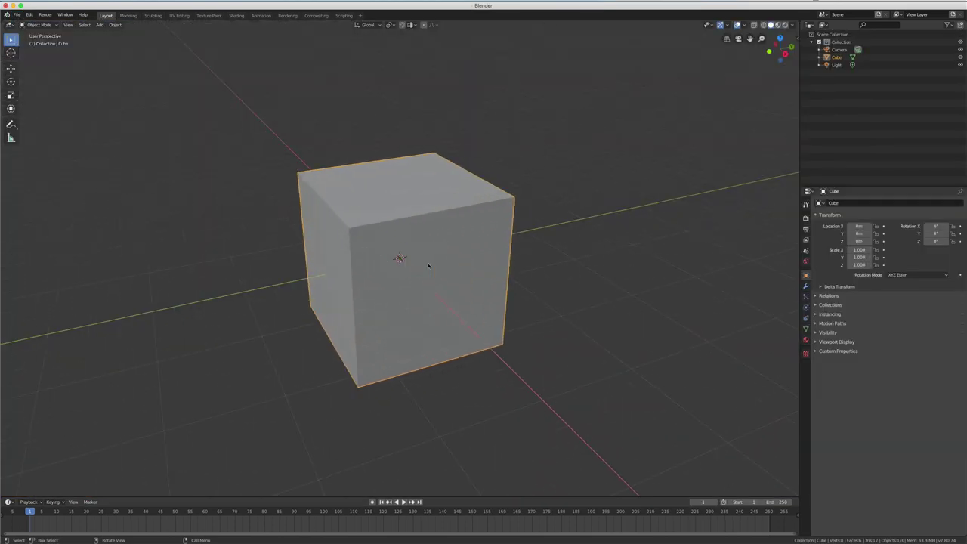
Activate the Annotate tool and orbit to a closer angle on the cube
click(11, 124)
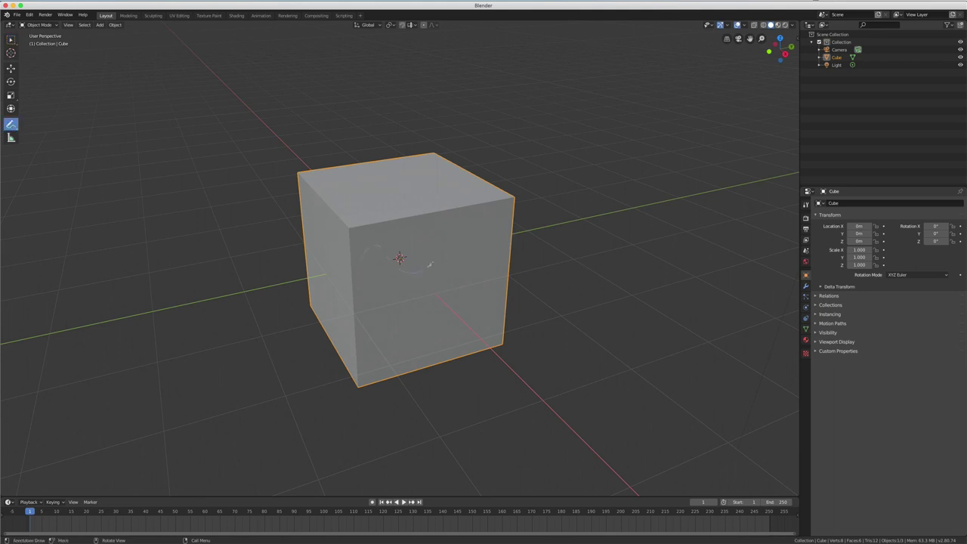
mouse_move(542, 223)
middle_down()
mouse_move(452, 216)
mouse_move(417, 247)
middle_up()
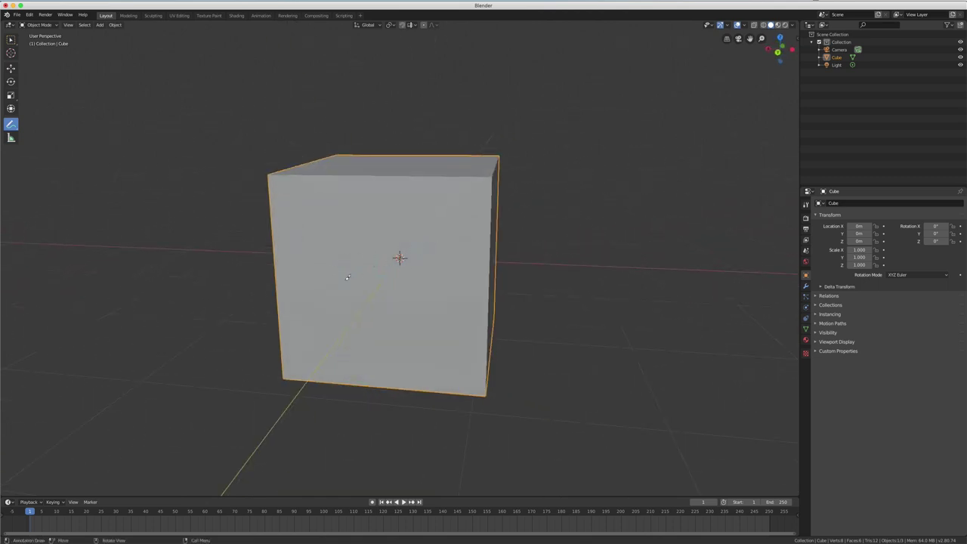
mouse_move(310, 226)
middle_down()
mouse_move(426, 225)
mouse_move(405, 220)
middle_up()
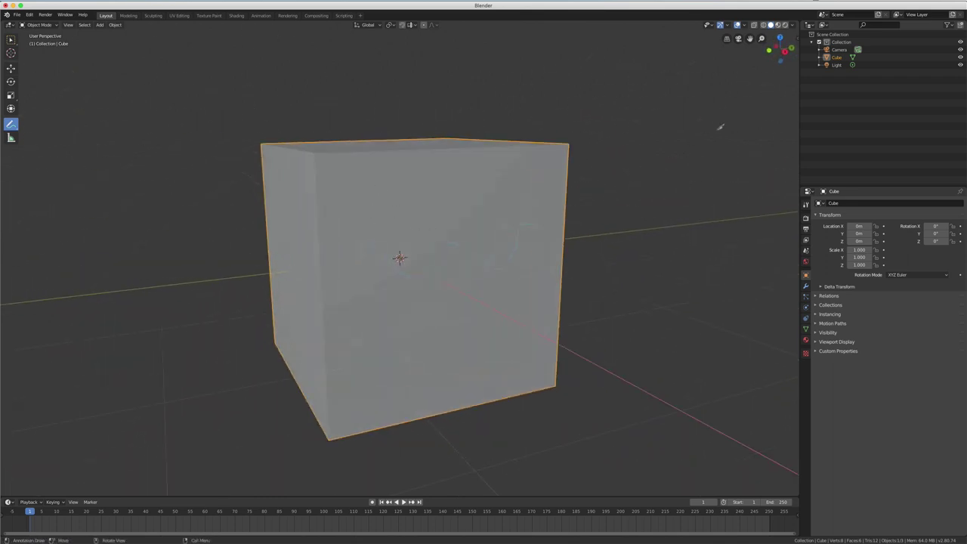
In the sidebar's annotation settings, change the Note layer colour to green
key(n)
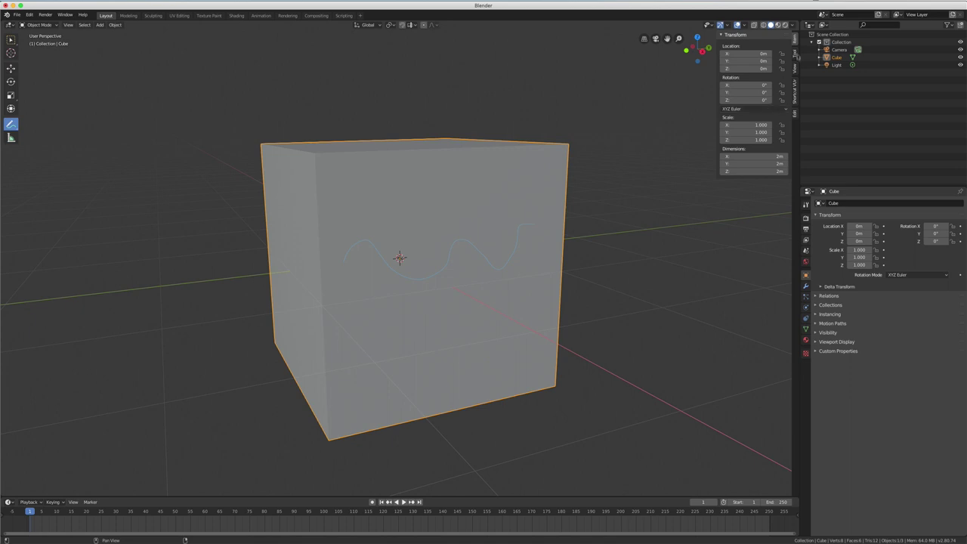
click(794, 52)
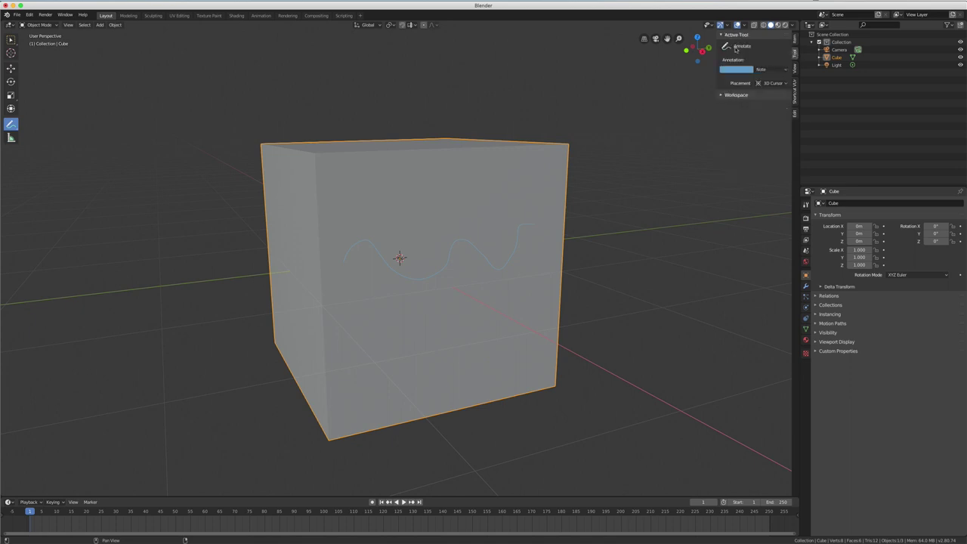
click(752, 69)
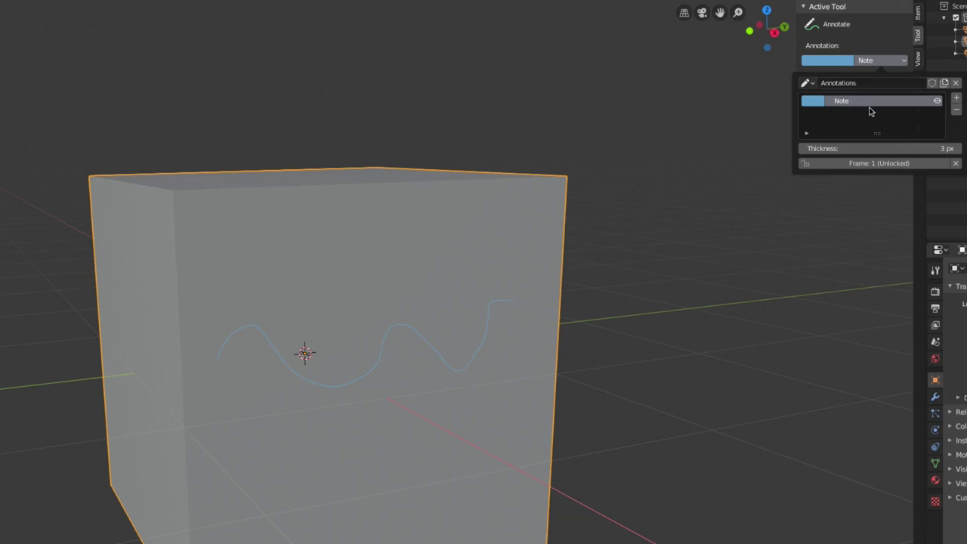
click(826, 62)
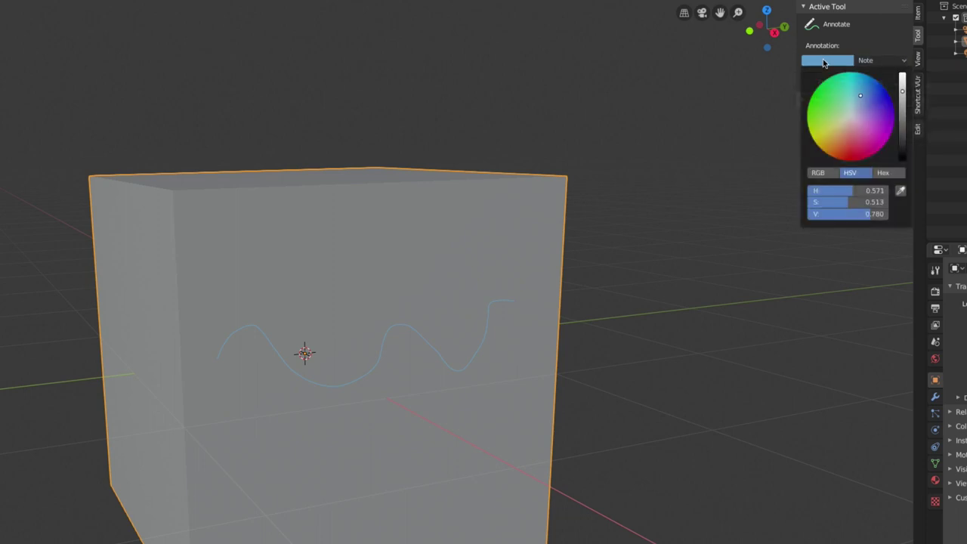
drag(845, 101, 813, 101)
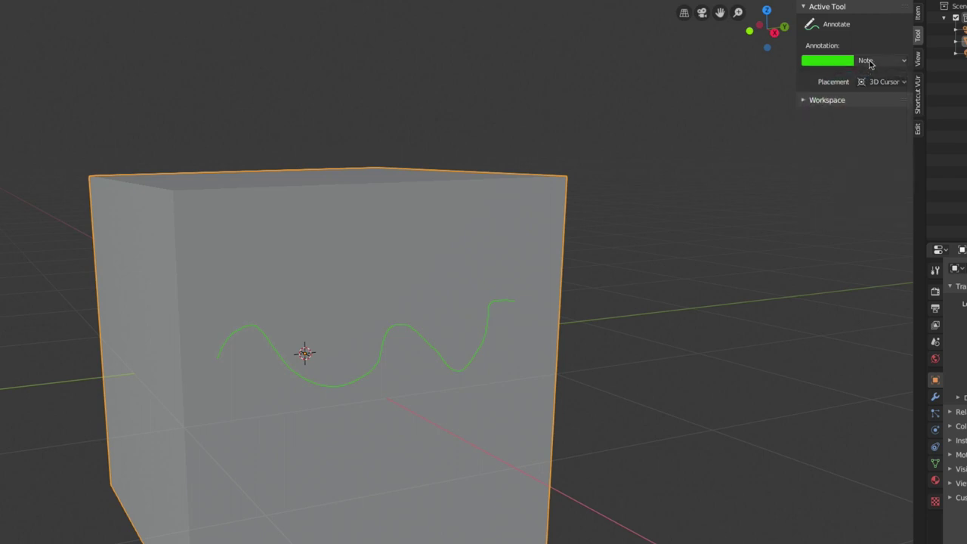
click(869, 63)
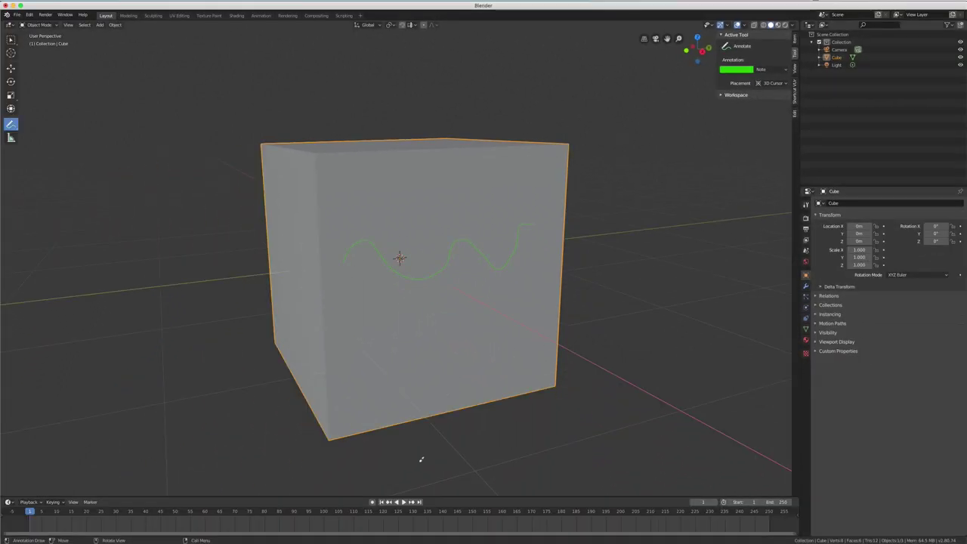
Enlarge the timeline, briefly play the animation, and return the playhead to frame 1
drag(409, 492, 408, 408)
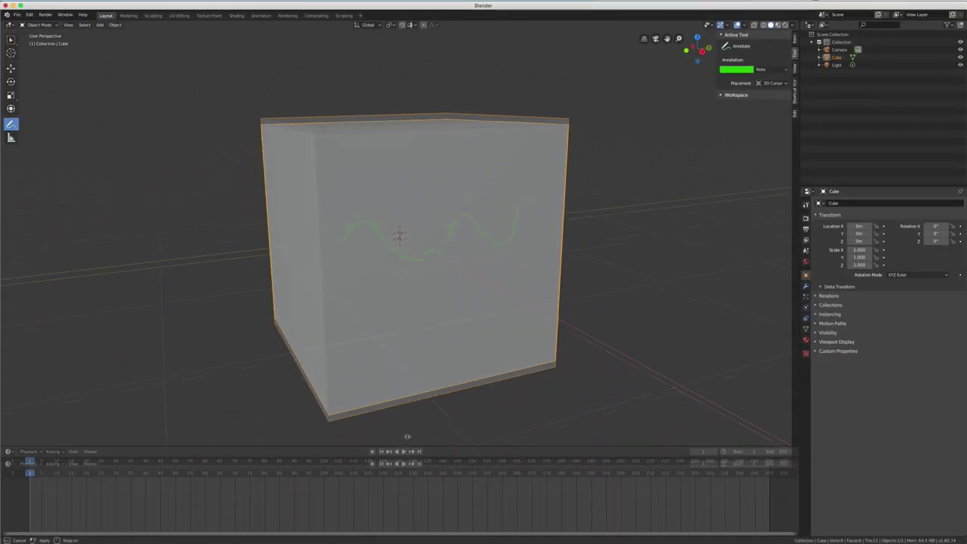
click(404, 413)
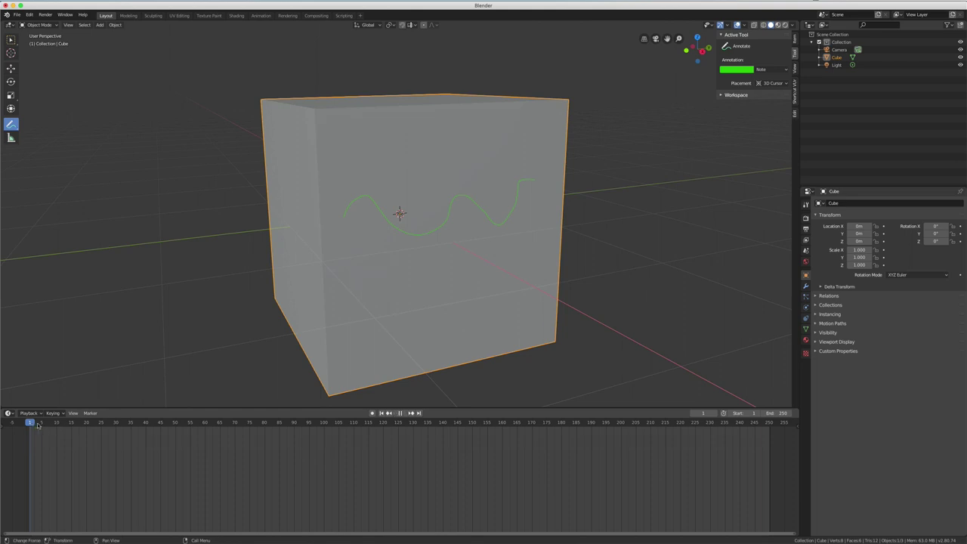
drag(38, 424, 30, 426)
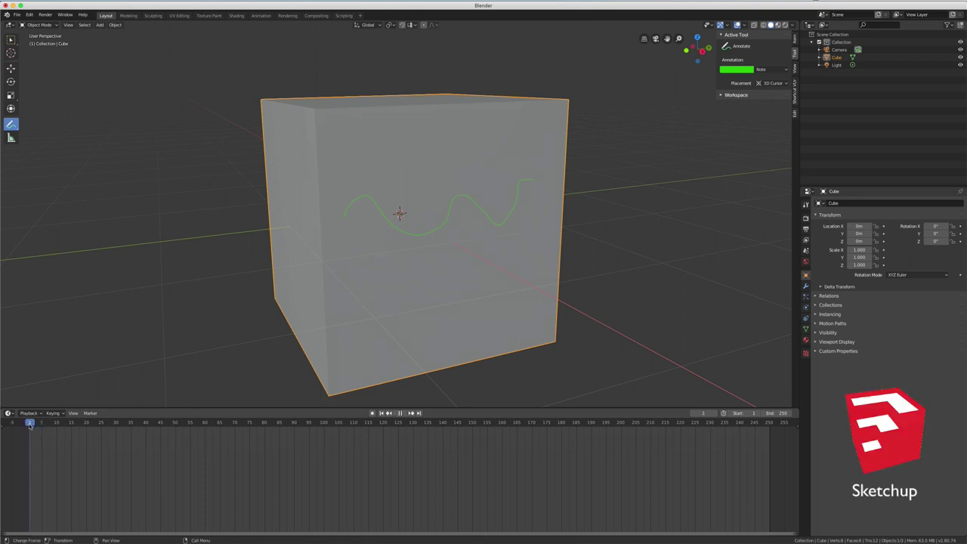
key(space)
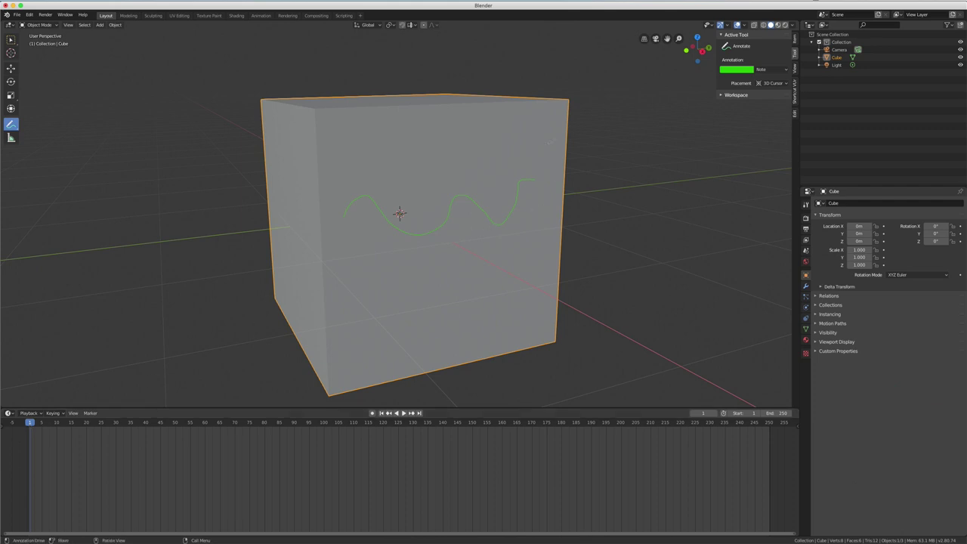
In front orthographic view, erase the green strokes on the cube and reselect freehand Annotate
middle_drag(460, 196, 432, 168)
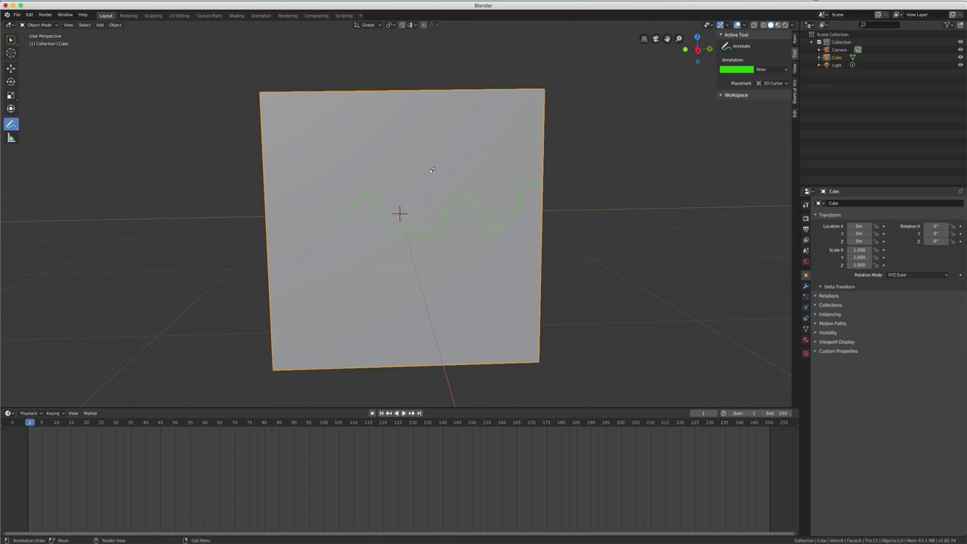
key(KP_1)
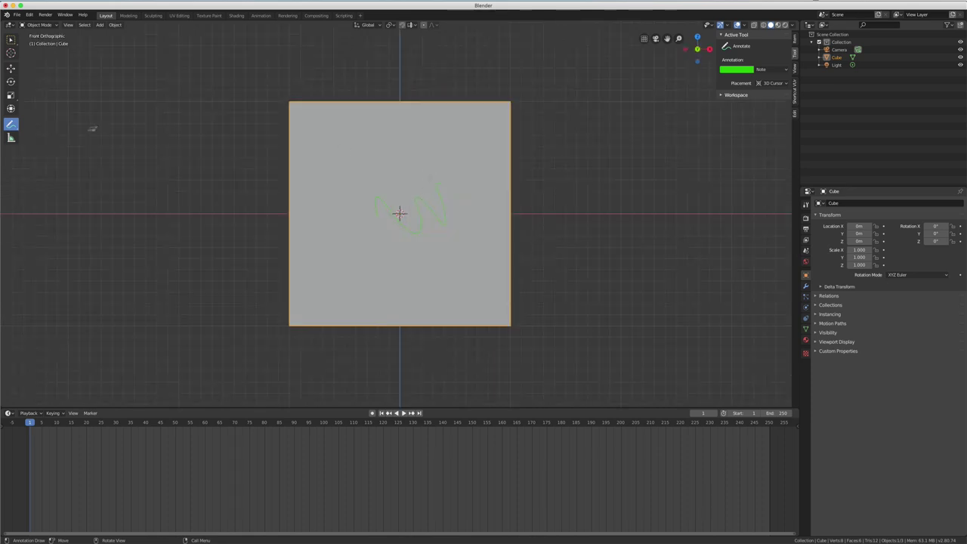
drag(11, 124, 46, 174)
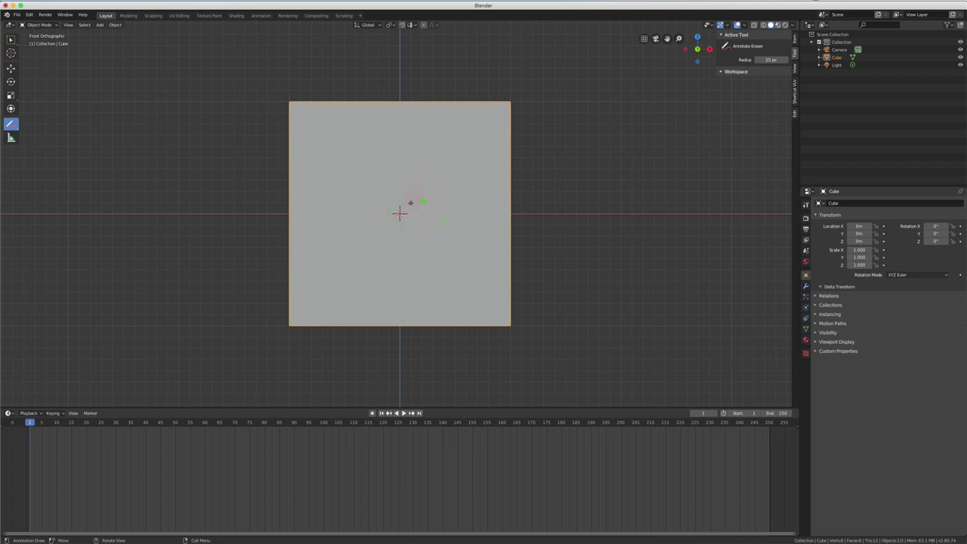
mouse_move(410, 202)
mouse_down()
mouse_move(440, 210)
mouse_move(359, 199)
mouse_up()
drag(12, 126, 38, 127)
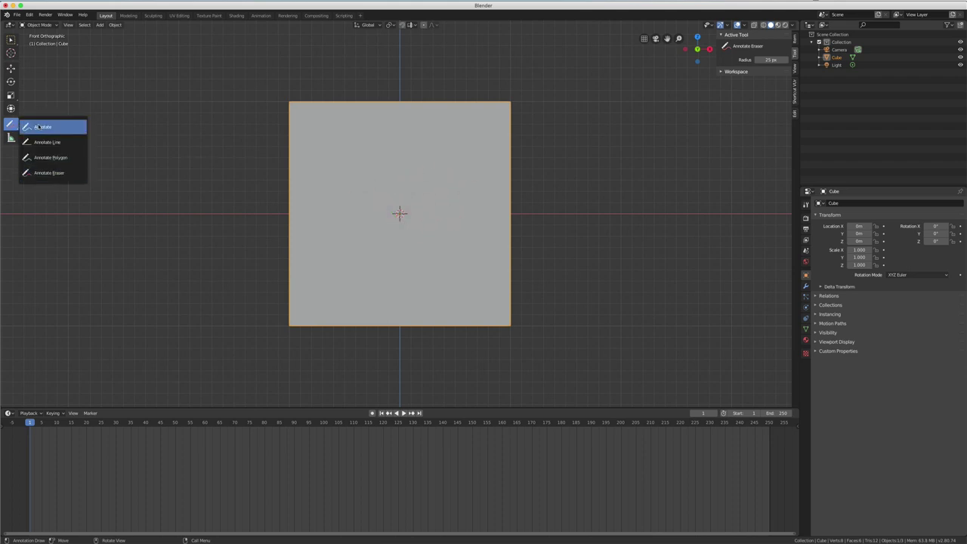
click(38, 127)
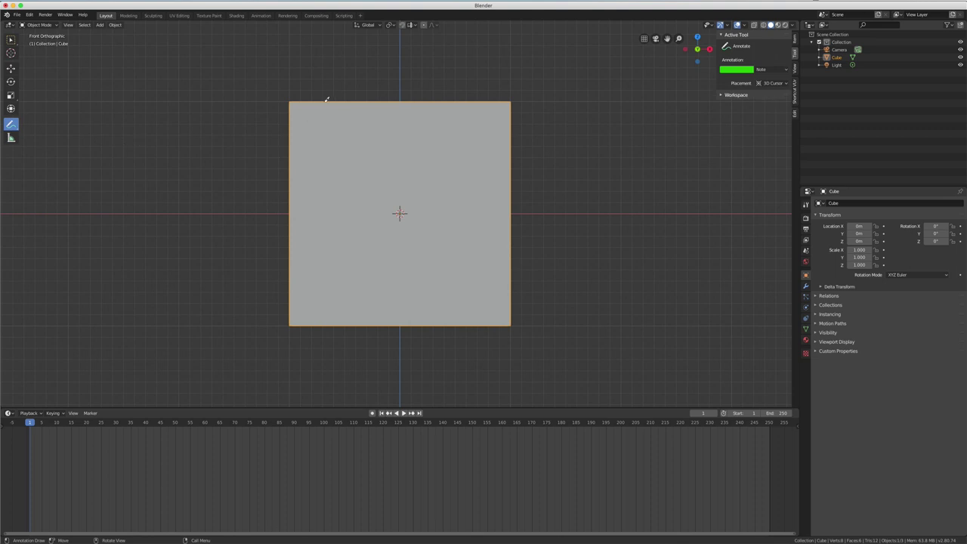
drag(334, 82, 256, 148)
drag(298, 303, 321, 339)
mouse_move(205, 214)
middle_down()
mouse_move(244, 223)
mouse_move(212, 222)
mouse_move(194, 235)
middle_up()
middle_drag(484, 225, 396, 203)
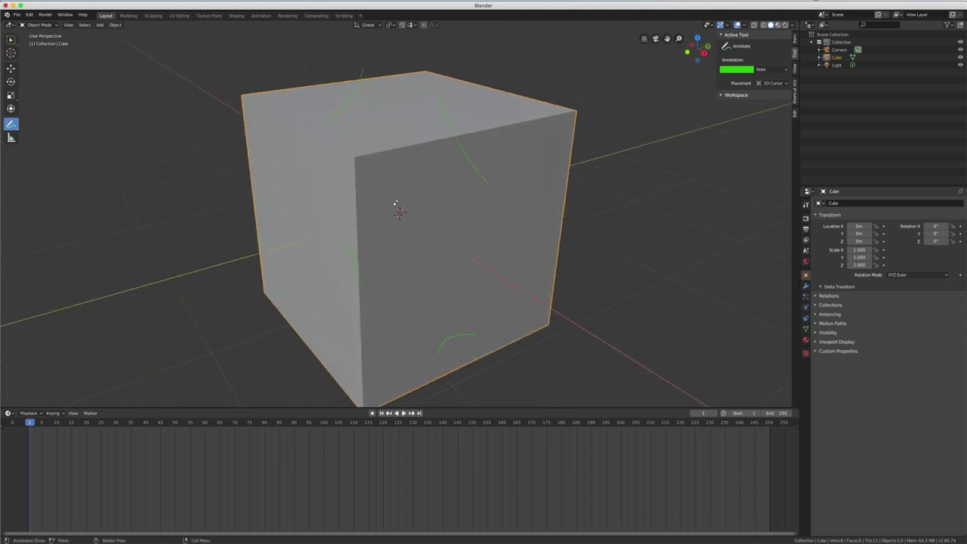
key(KP_1)
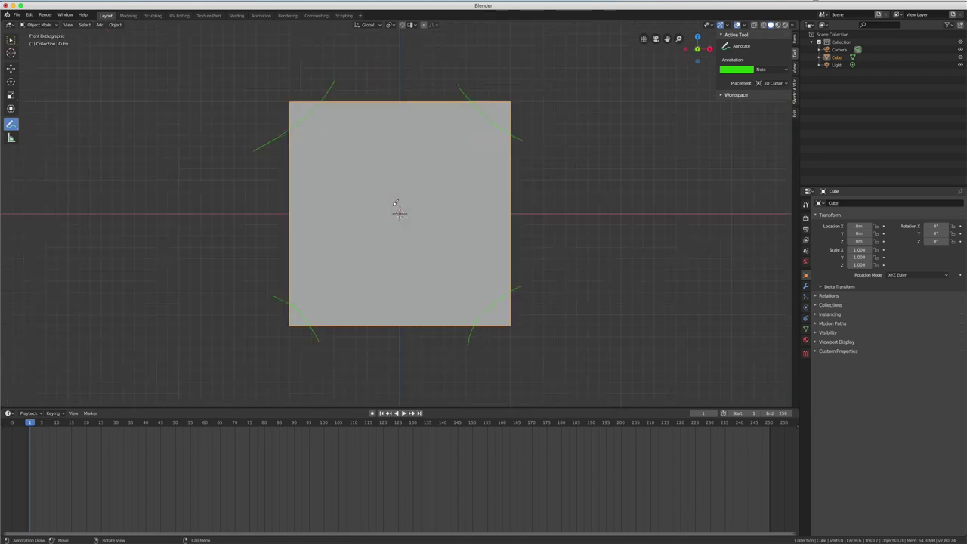
key(ctrl)
key(ctrl+z)
key(ctrl+z)
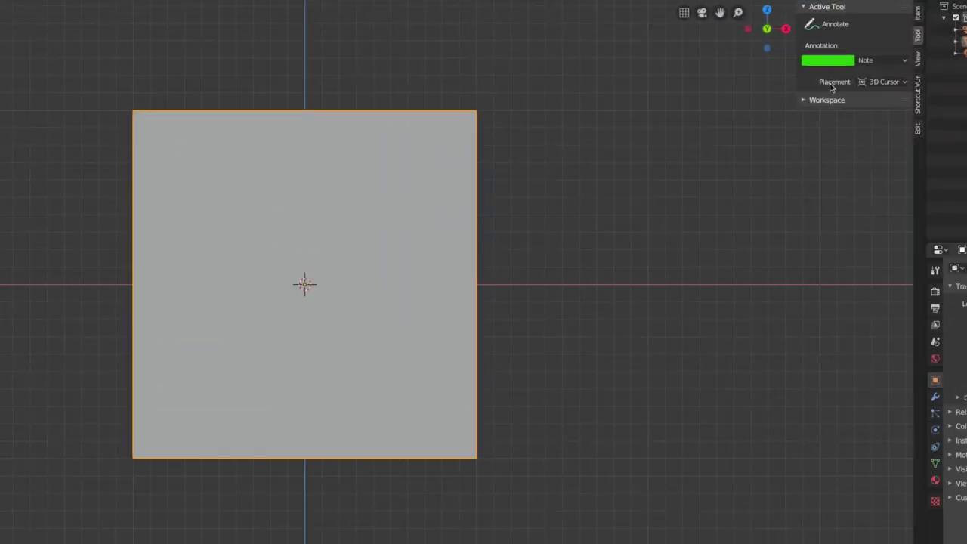
Set stroke placement to Surface and draw green arcs at all four cube corners
click(877, 83)
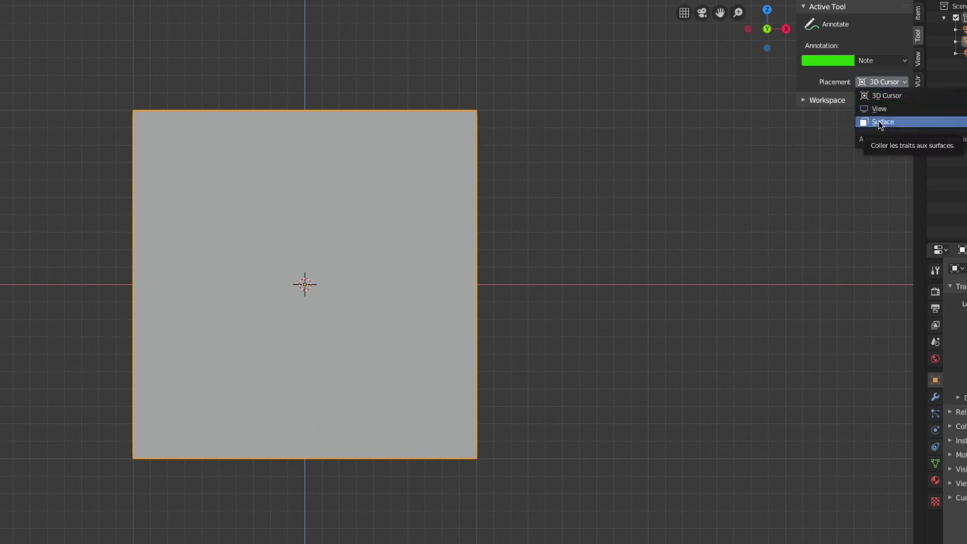
click(881, 123)
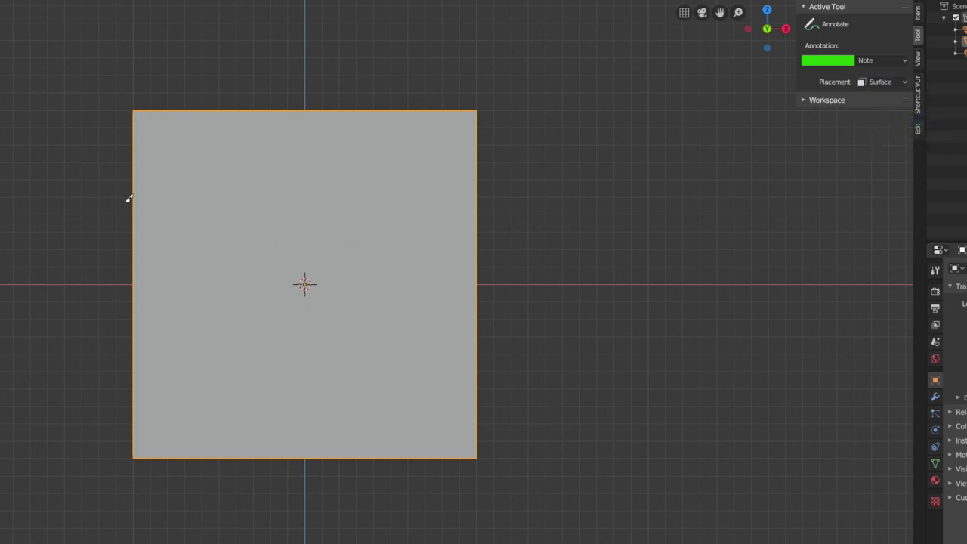
mouse_move(67, 184)
mouse_down()
mouse_move(113, 169)
mouse_move(198, 87)
mouse_up()
mouse_move(396, 78)
mouse_down()
mouse_move(436, 130)
mouse_move(499, 180)
mouse_up()
drag(96, 376, 191, 467)
drag(503, 381, 403, 480)
Orbit to check the arcs follow the cube, then snap back to front view
scroll(41, 295, up, 1)
mouse_move(41, 295)
middle_down()
mouse_move(95, 313)
mouse_move(173, 320)
mouse_move(50, 306)
mouse_move(26, 320)
middle_up()
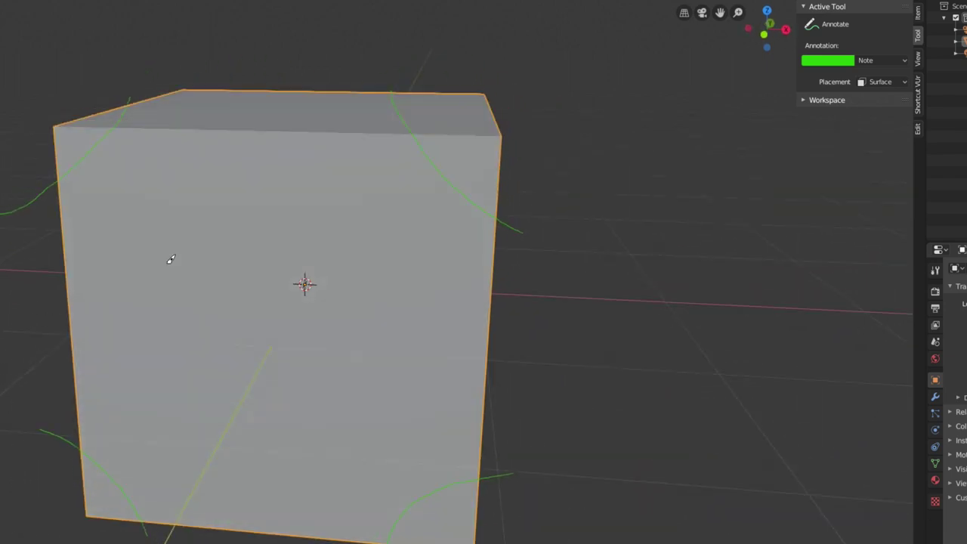
key(KP_1)
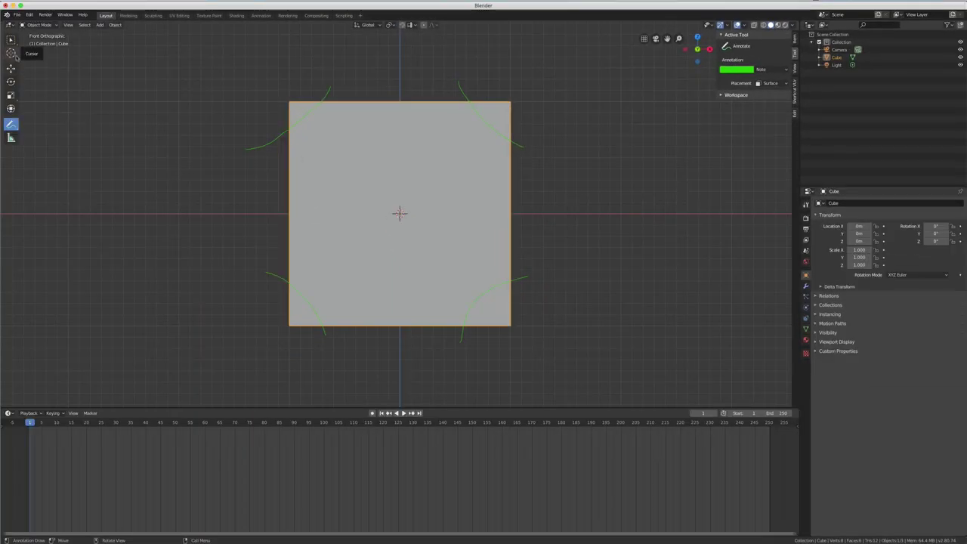
With Select Box active, orbit and toggle Edit Mode on and off, then reselect Annotate
click(10, 39)
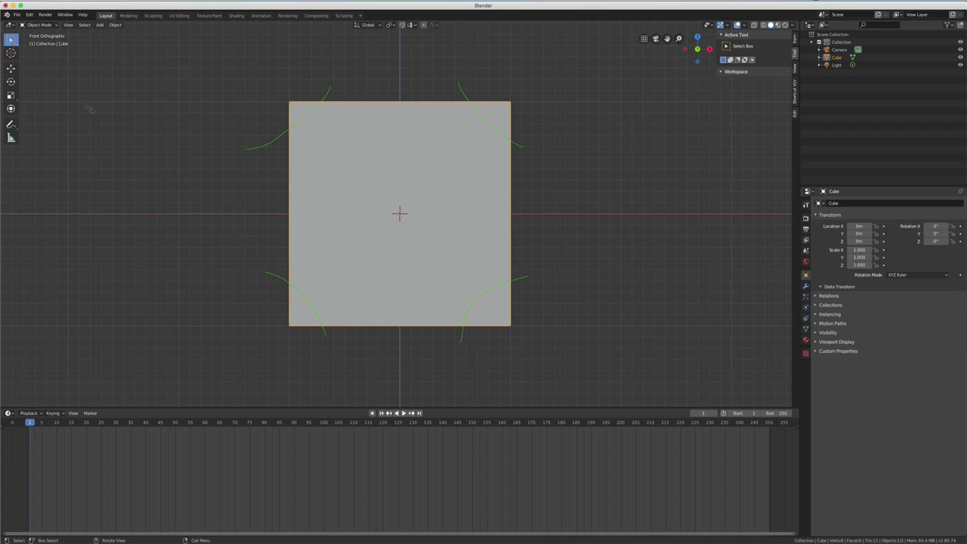
middle_drag(165, 174, 209, 184)
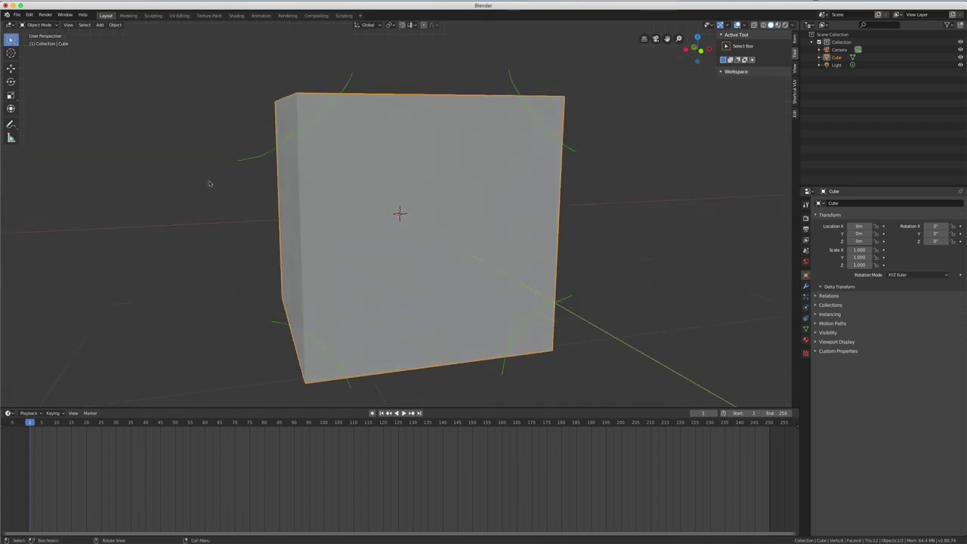
key(Tab)
mouse_move(359, 173)
middle_down()
mouse_move(346, 174)
mouse_move(356, 171)
middle_up()
key(Tab)
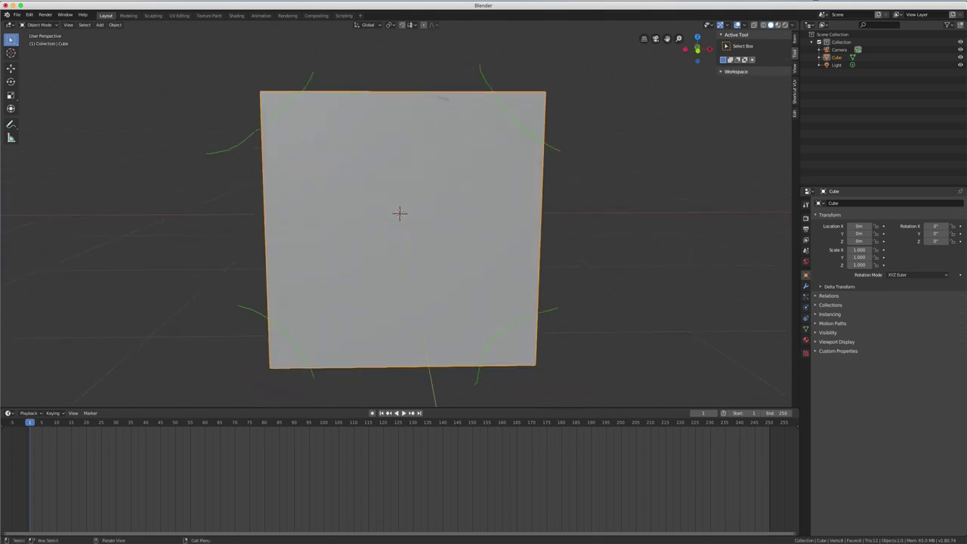
click(11, 124)
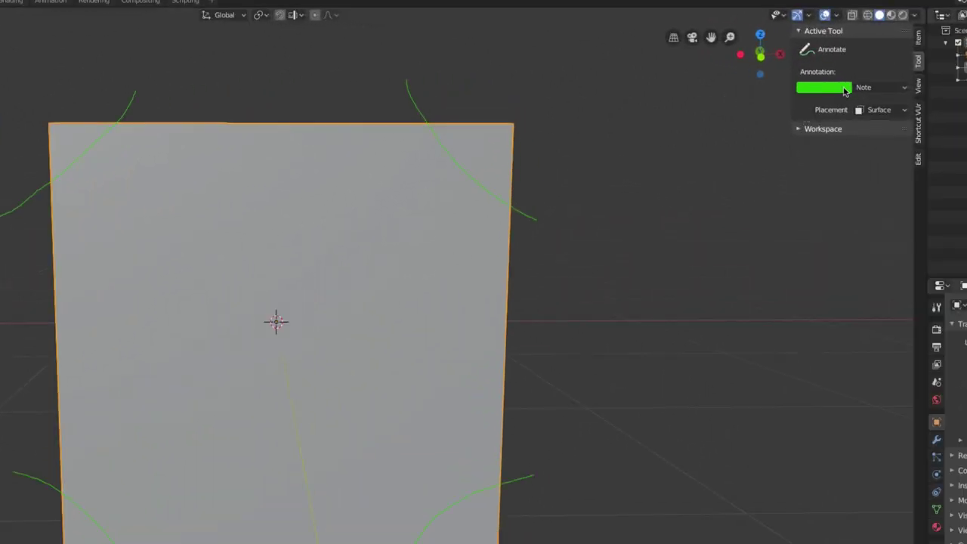
Hide and re-show the green Note layer, then snap to the front orthographic view
click(892, 90)
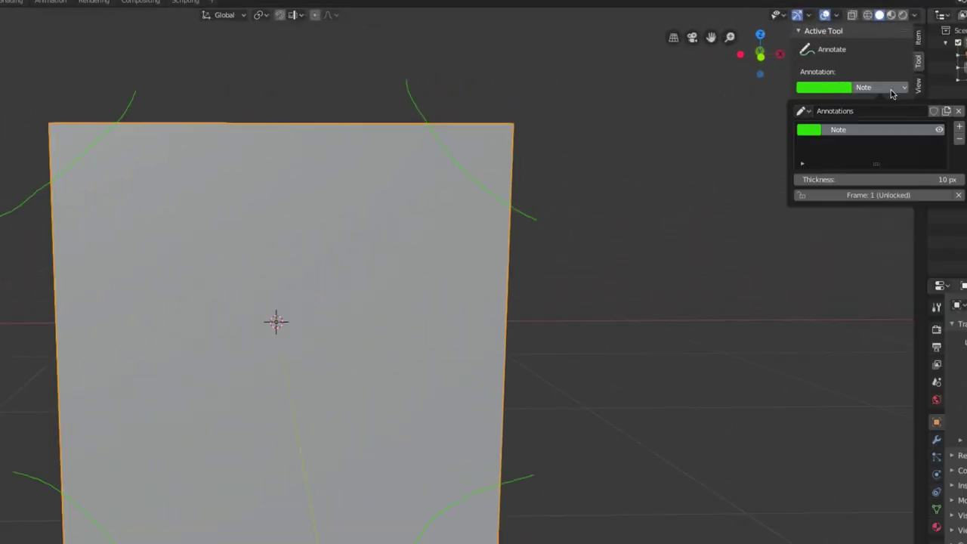
click(941, 131)
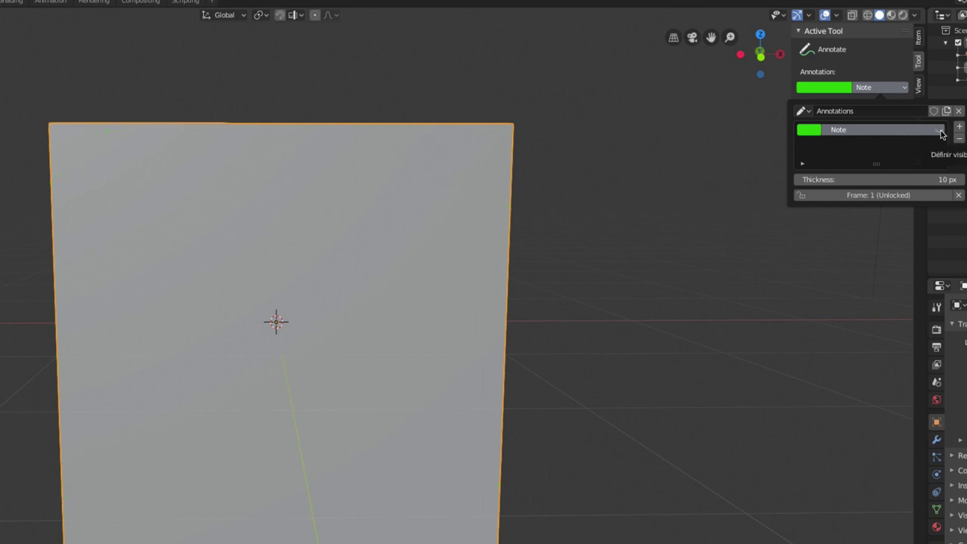
click(941, 133)
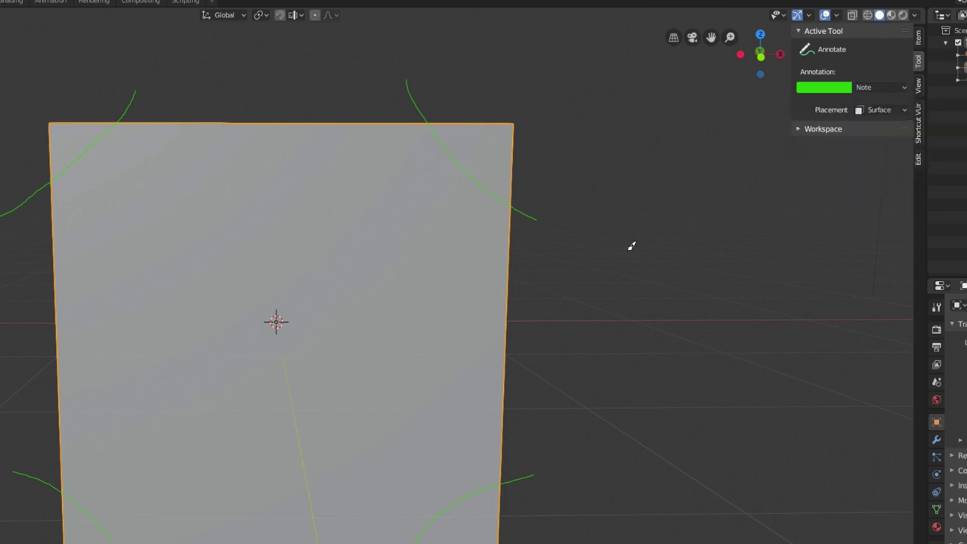
key(KP_1)
Add annotation layer Note.001 above Note and set its colour to red on the colour wheel
scroll(632, 245, up, 1)
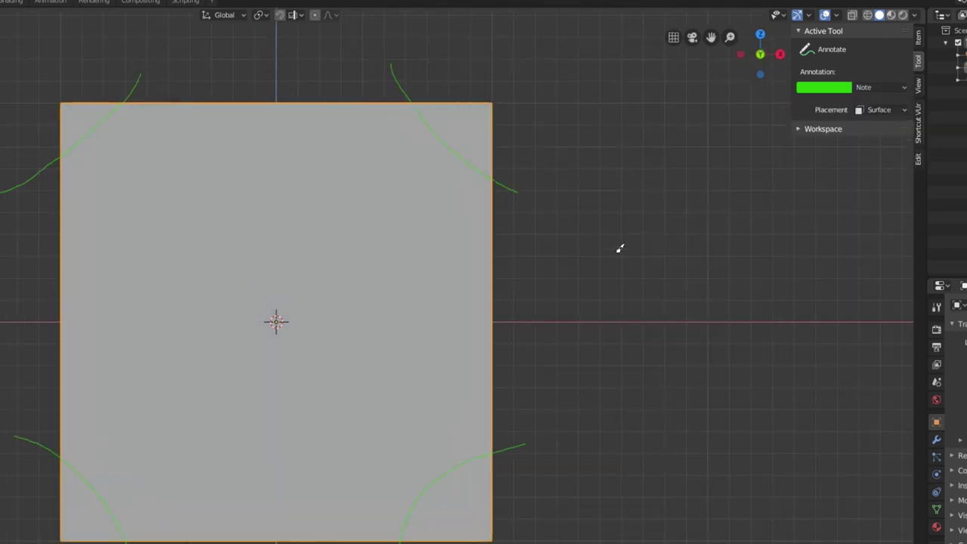
click(902, 91)
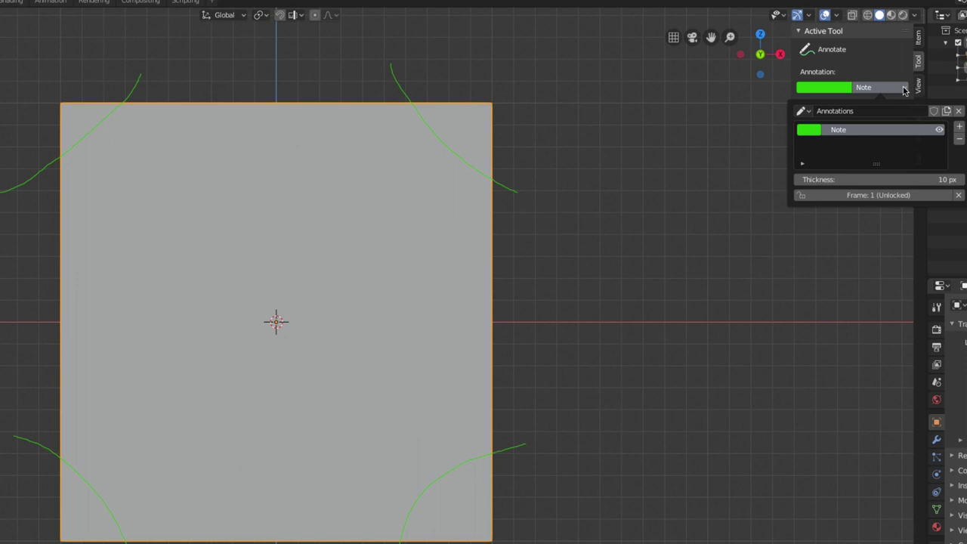
click(959, 127)
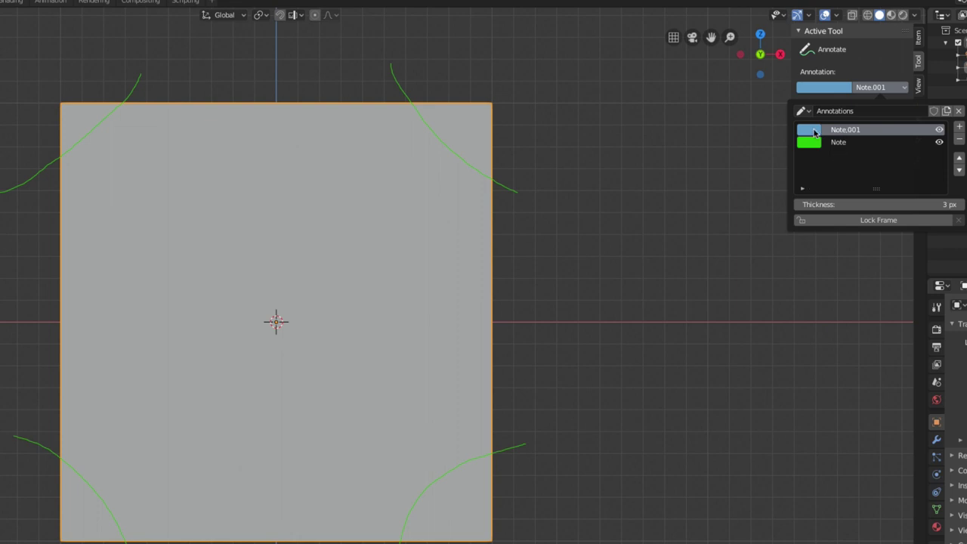
click(811, 133)
drag(854, 171, 853, 226)
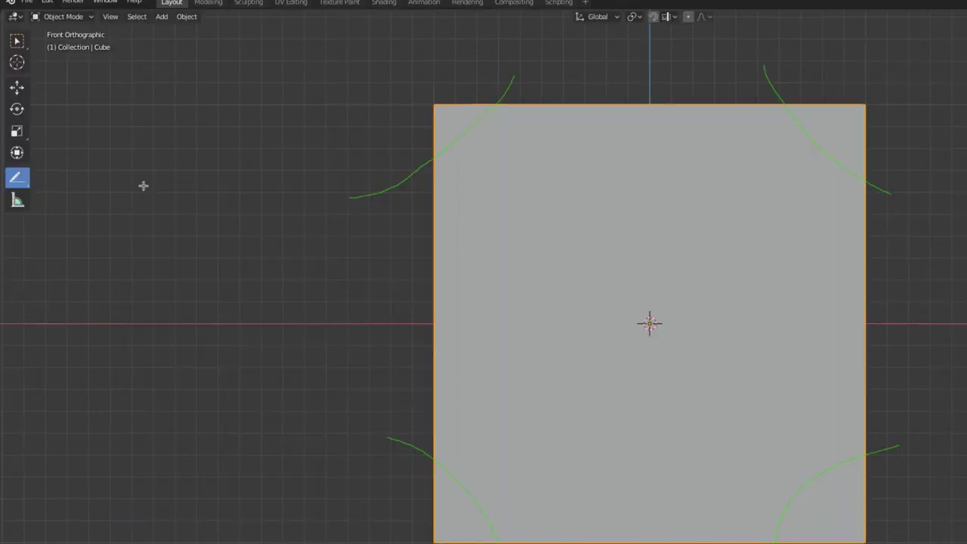
Switch to Annotate Line and draw four crossing straight red lines on the cube's front face
click(25, 177)
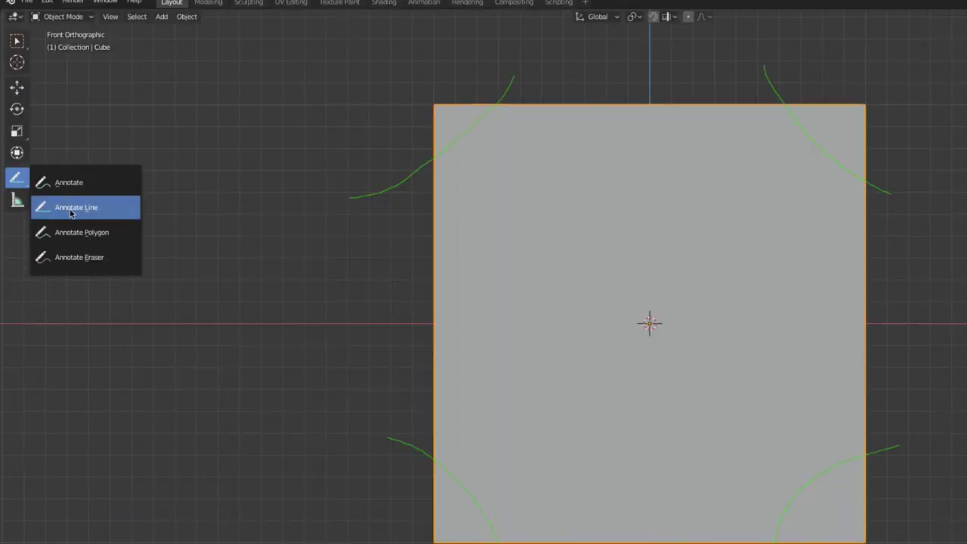
click(76, 213)
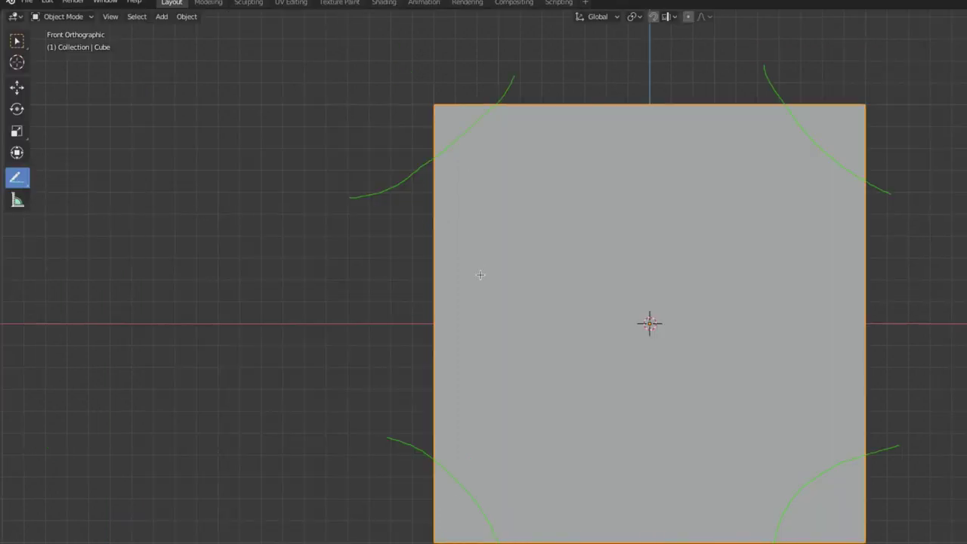
drag(479, 275, 681, 183)
drag(593, 153, 806, 311)
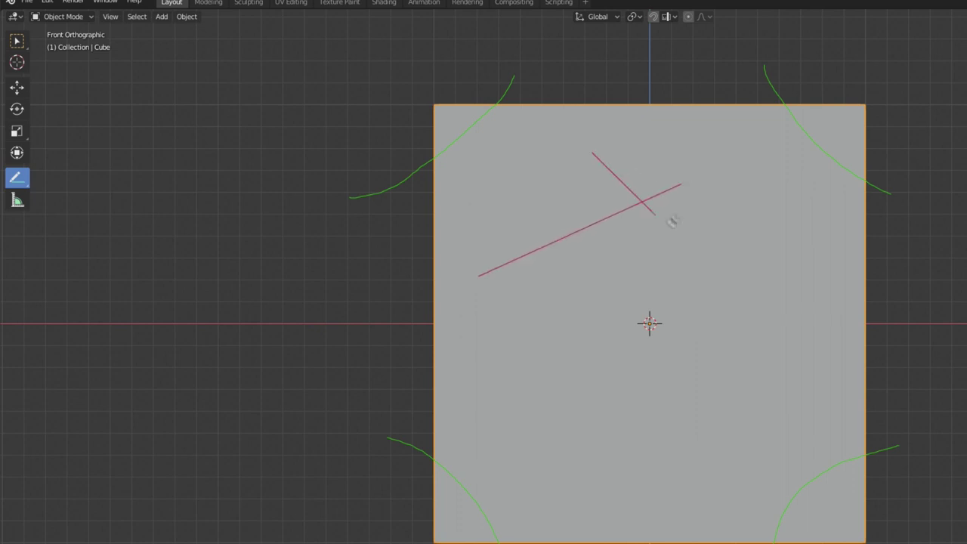
drag(496, 194, 701, 412)
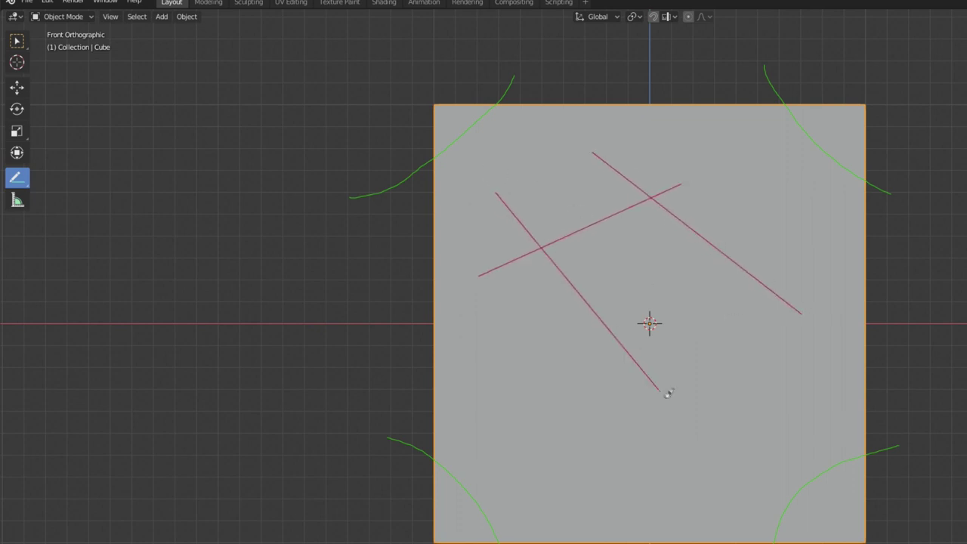
drag(601, 431, 798, 269)
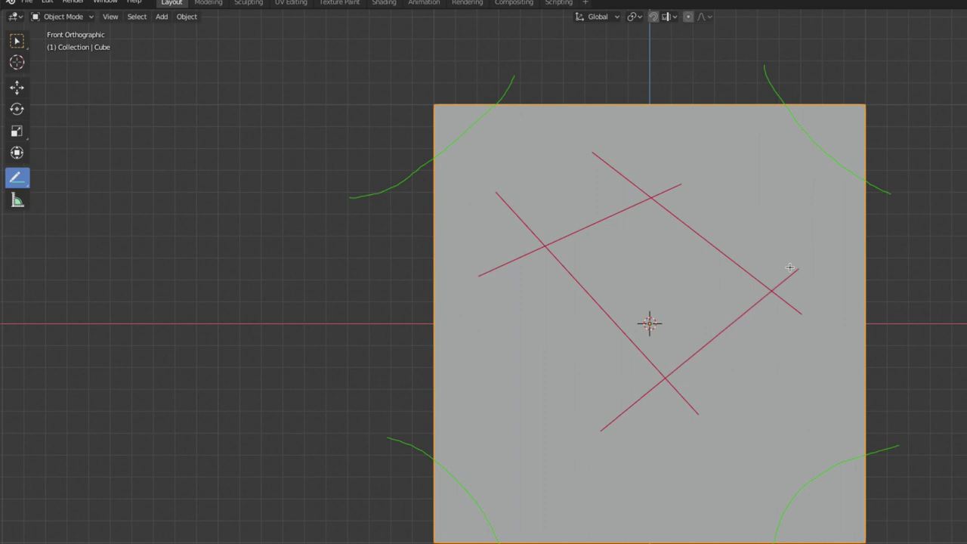
drag(17, 176, 68, 205)
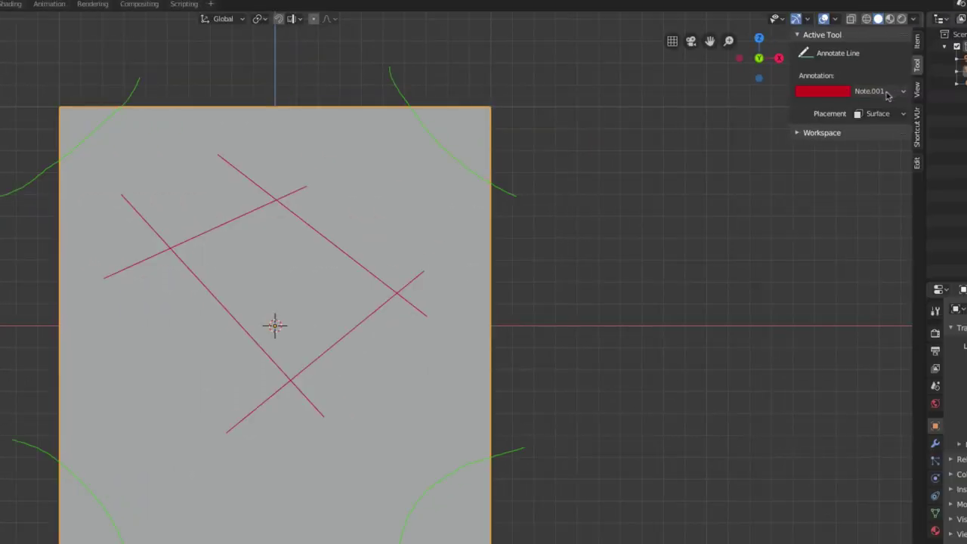
Add a new annotation layer, Note.002, and set its colour to blue
click(901, 91)
click(958, 131)
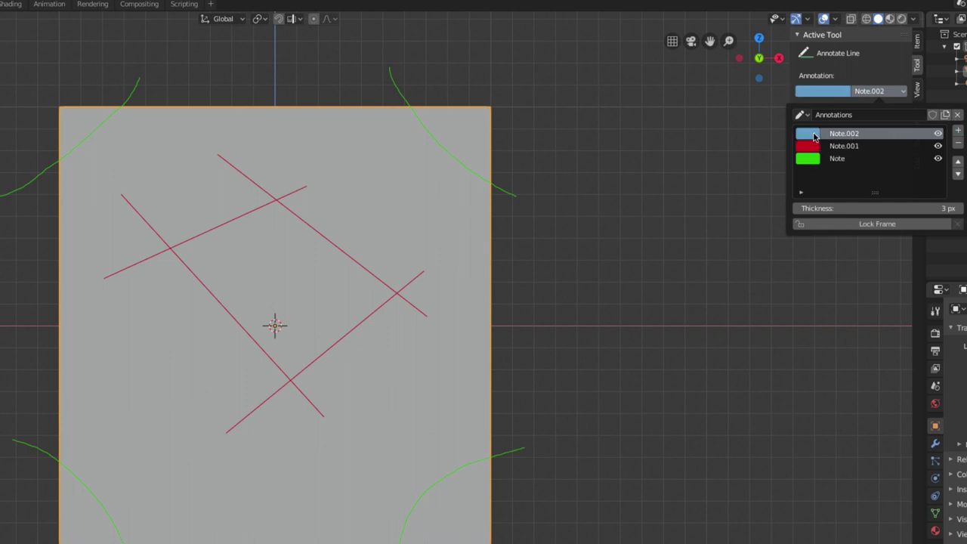
click(822, 91)
drag(854, 136, 860, 144)
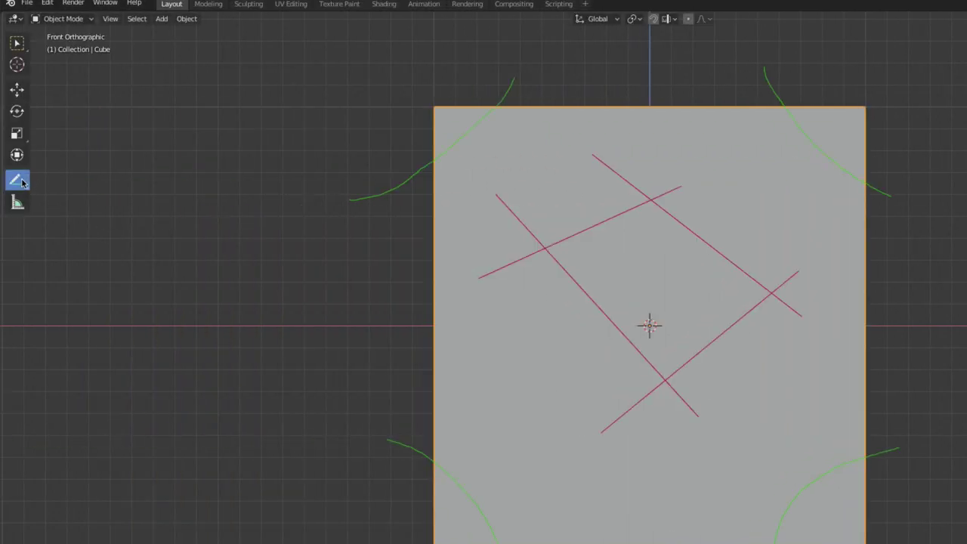
Draw a blue four-sided polygon with Annotate Polygon across the cube's front face
click(18, 181)
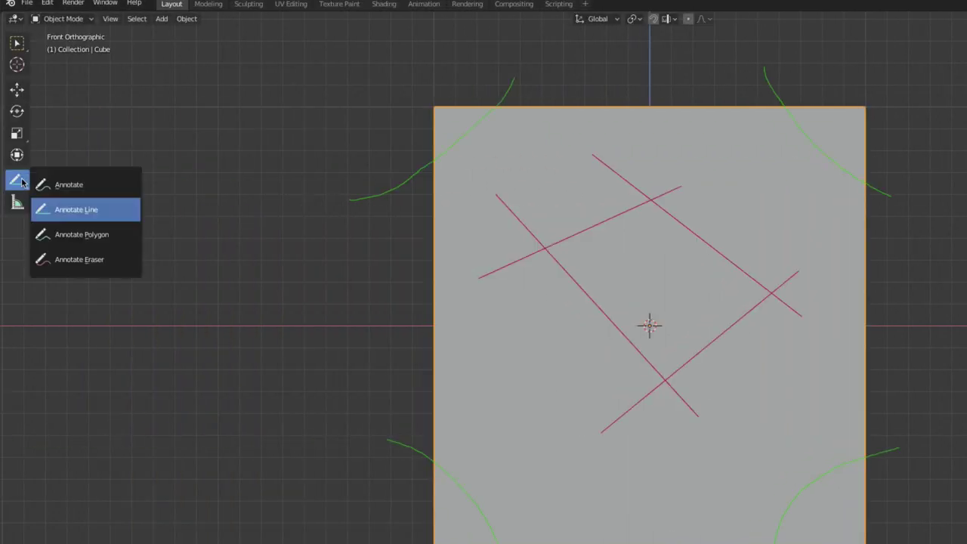
click(79, 237)
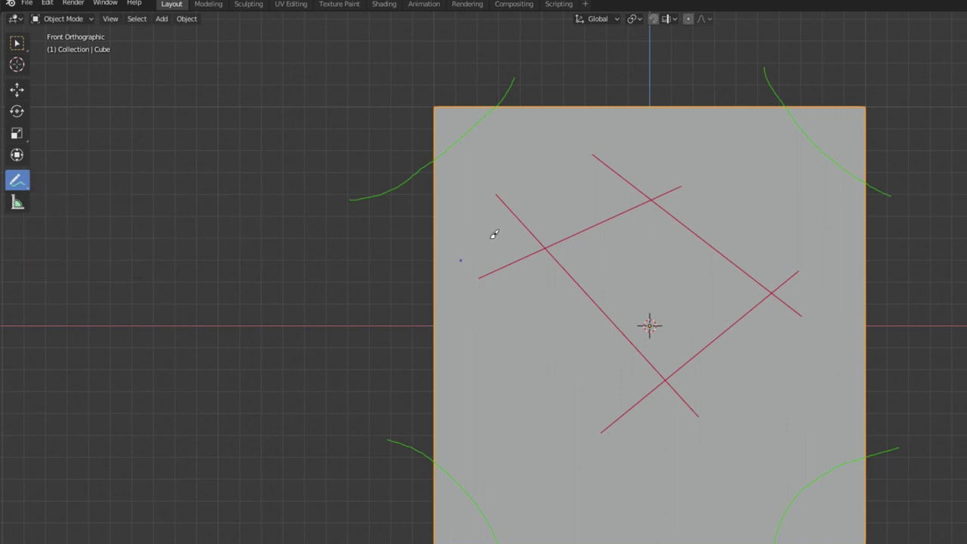
mouse_move(461, 259)
mouse_down()
mouse_move(613, 187)
mouse_move(688, 264)
mouse_move(520, 372)
mouse_move(464, 268)
mouse_up()
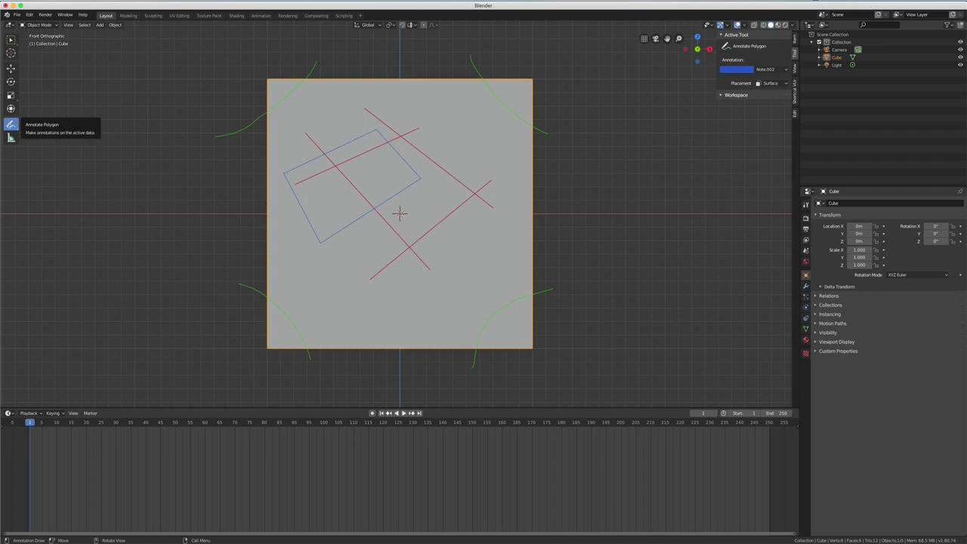
Use Annotate Eraser to remove the green curve at the cube's lower-left corner
click(11, 125)
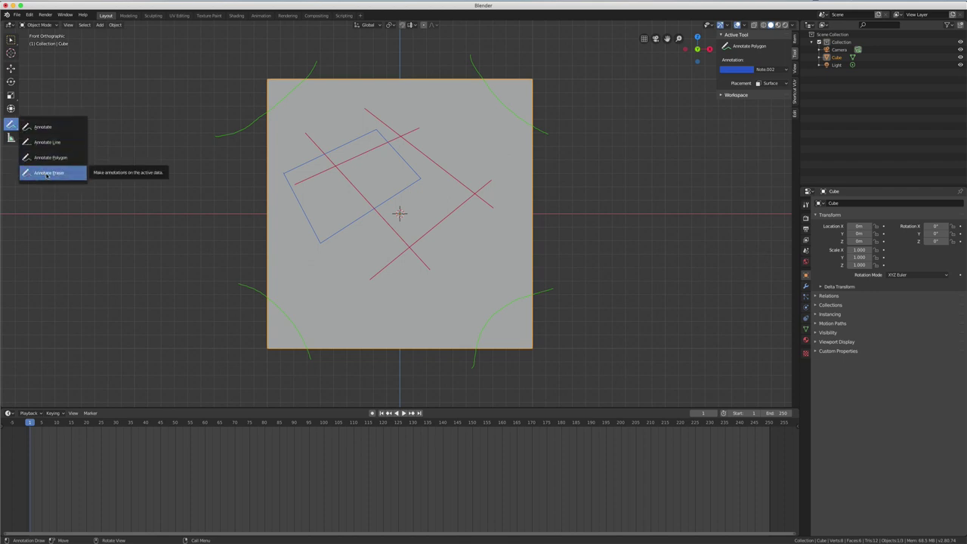
click(47, 173)
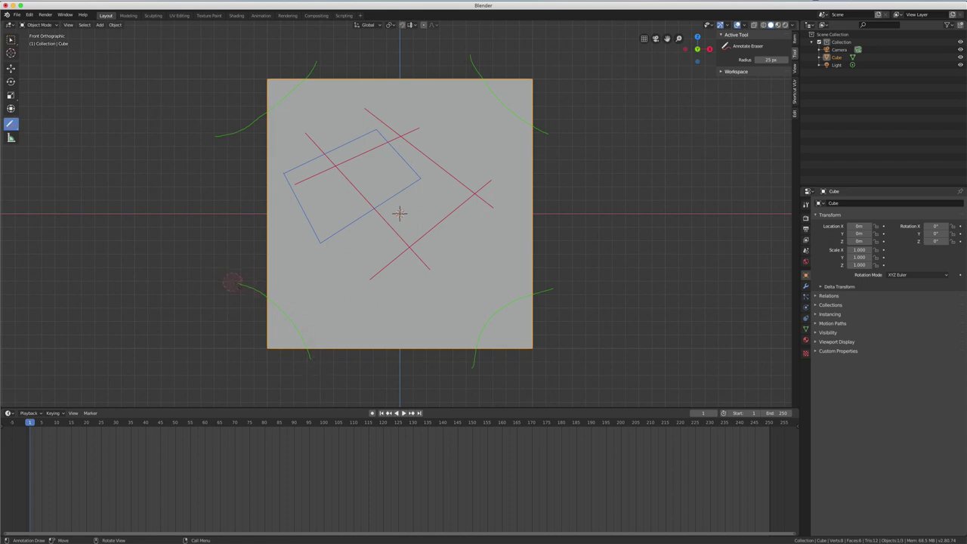
drag(232, 282, 301, 340)
Return to freehand Annotate with the green Note layer active
drag(11, 124, 44, 125)
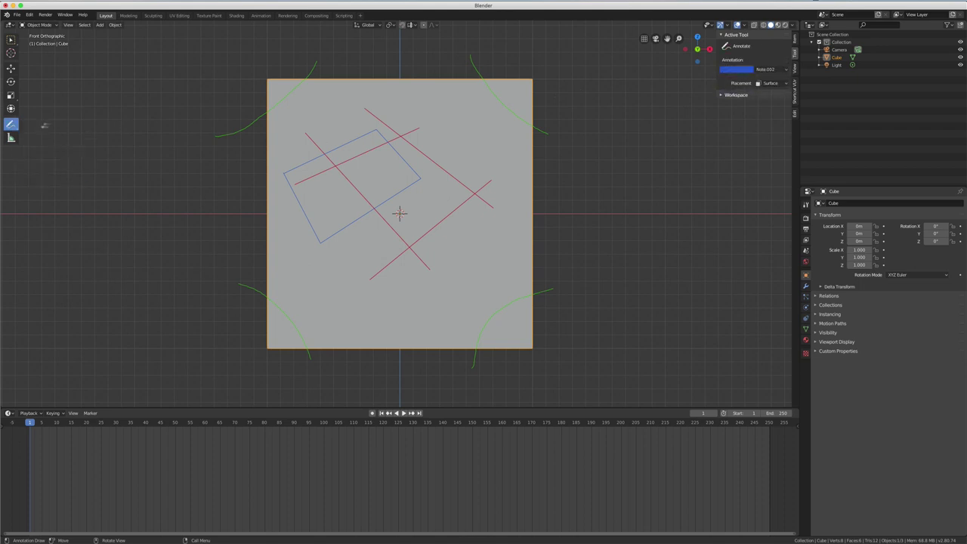
click(751, 70)
click(770, 70)
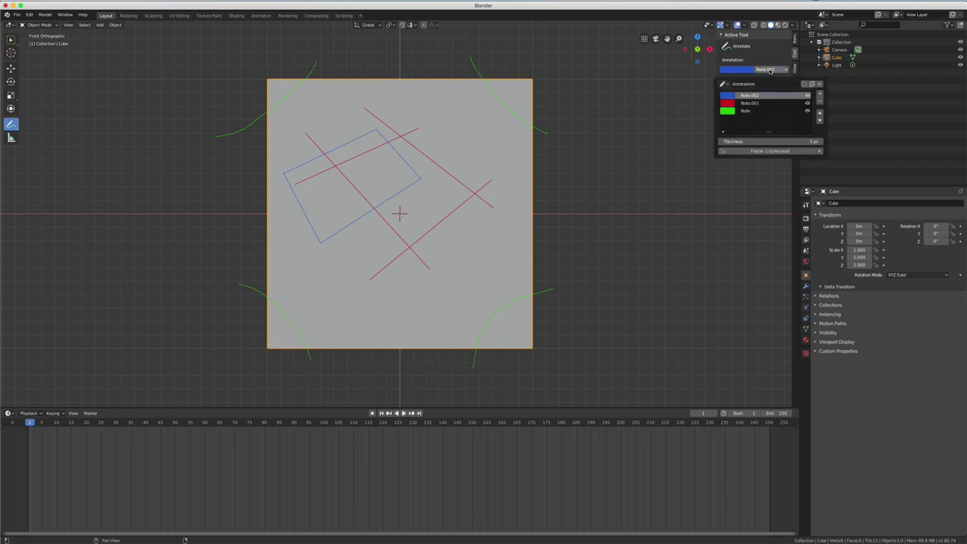
click(746, 112)
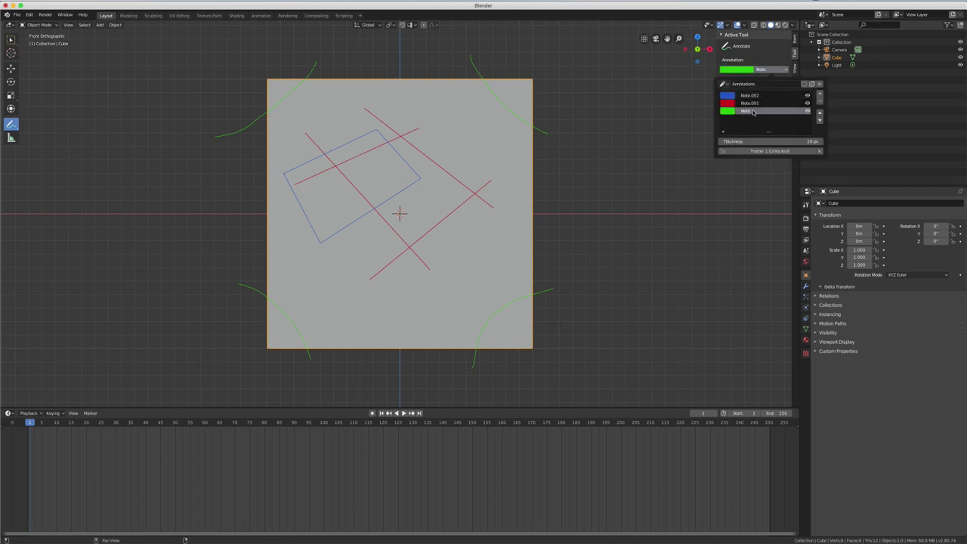
drag(17, 126, 42, 173)
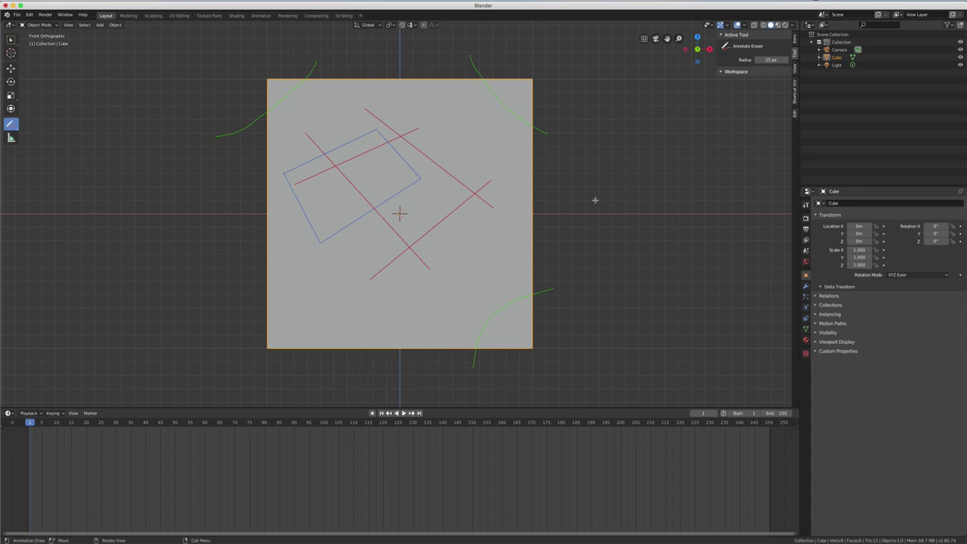
scroll(594, 179, up, 5)
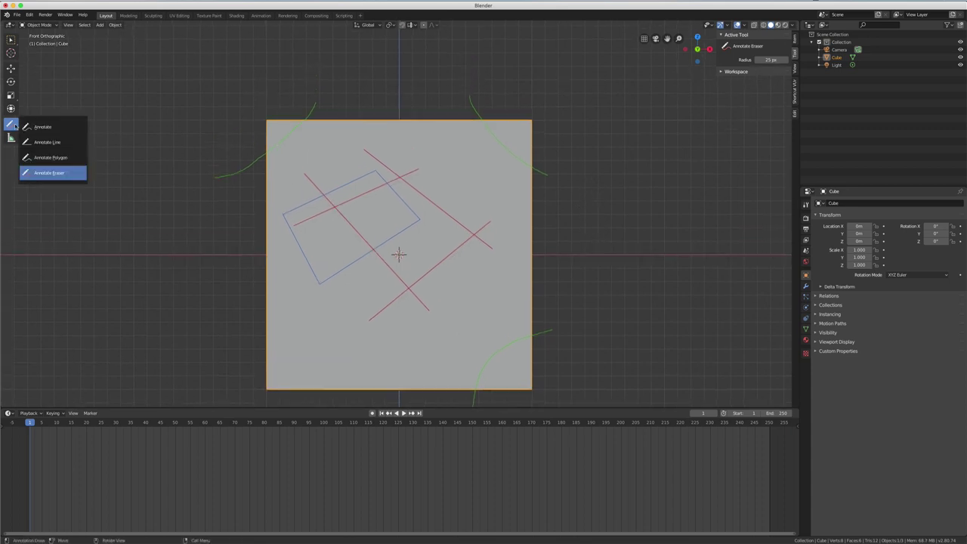
drag(15, 126, 41, 125)
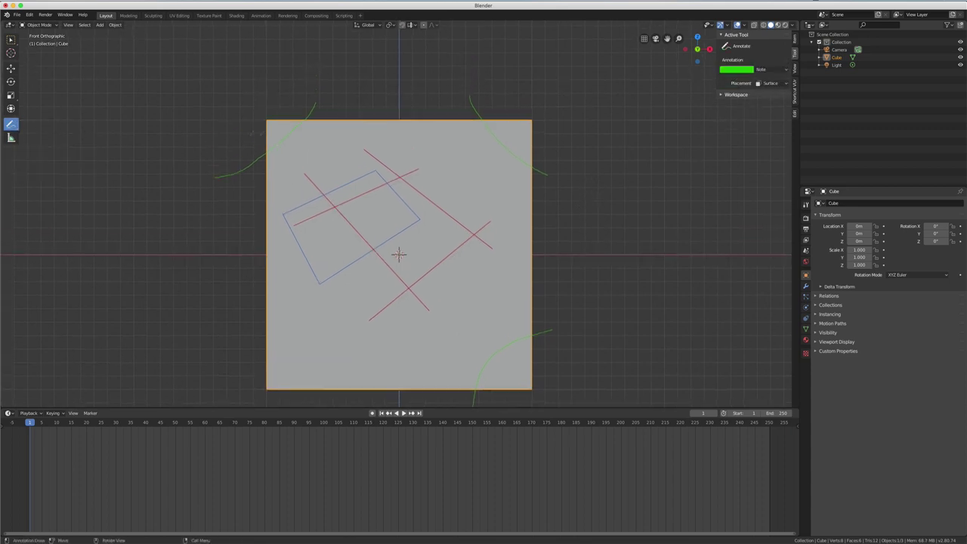
Change annotation Placement from Surface to View and add a fourth layer, Note.003
click(779, 69)
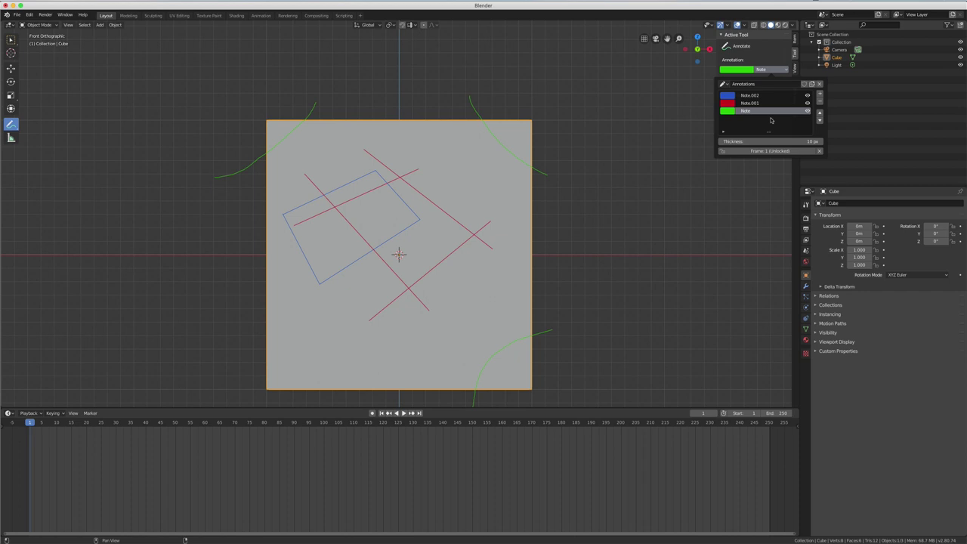
click(772, 69)
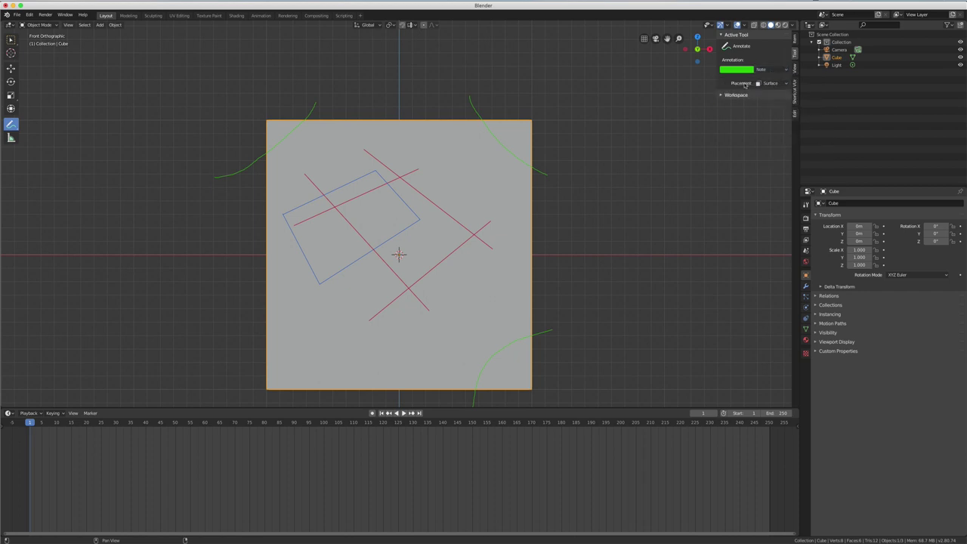
click(771, 83)
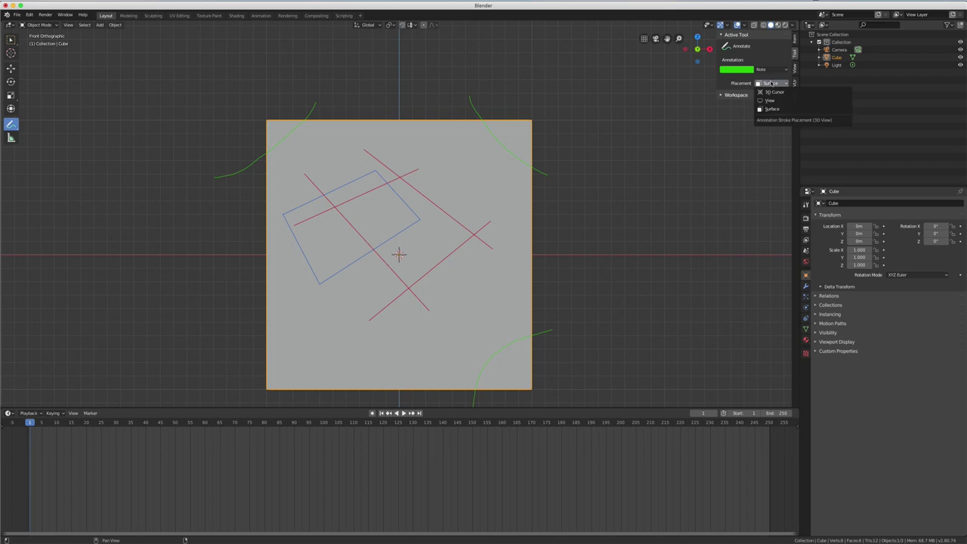
click(770, 102)
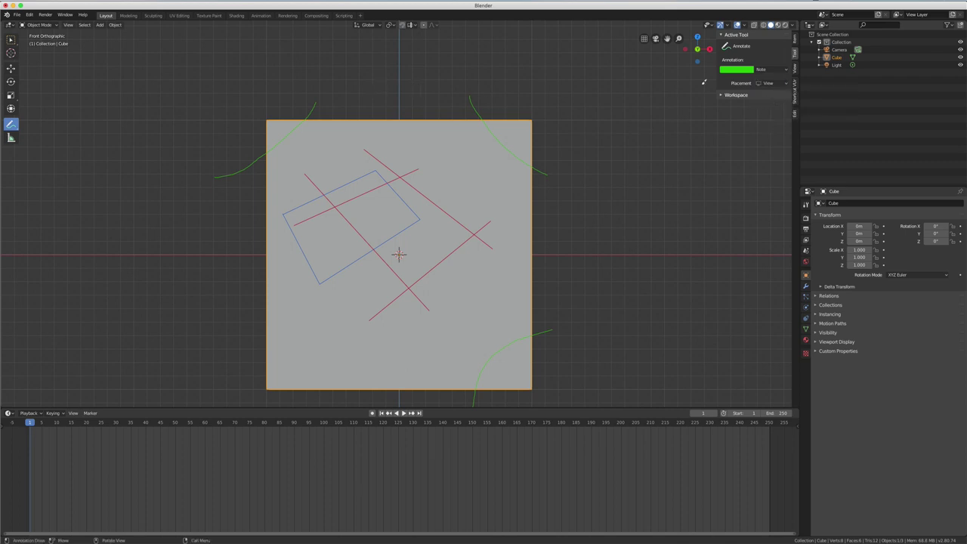
click(763, 70)
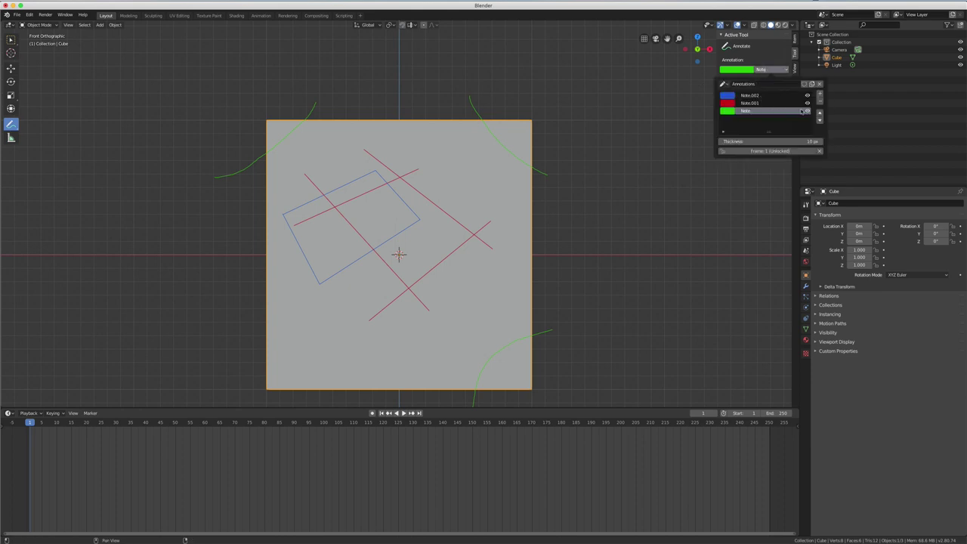
click(820, 93)
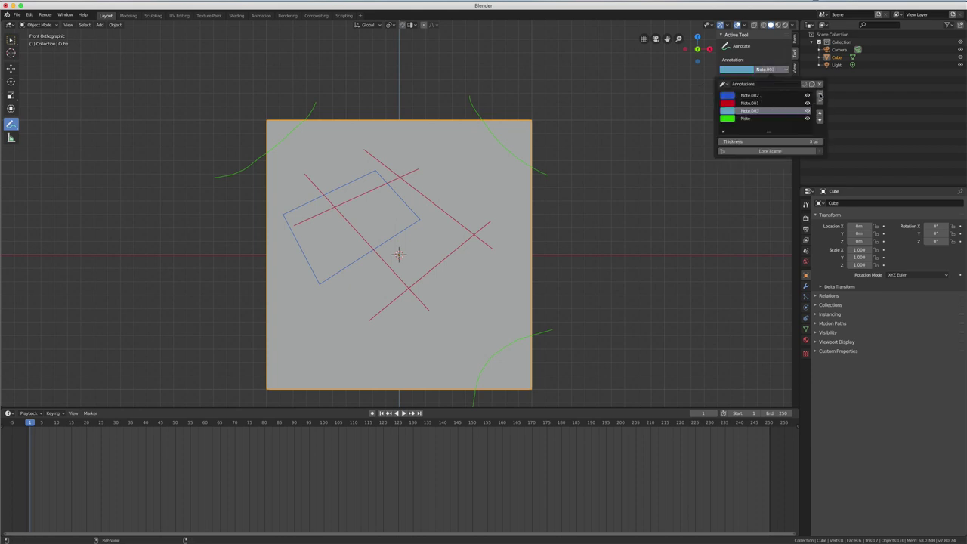
Make Note.003 magenta, handwrite an underlined title ending in 'Blender' above the cube, and orbit
click(729, 111)
drag(766, 154, 774, 164)
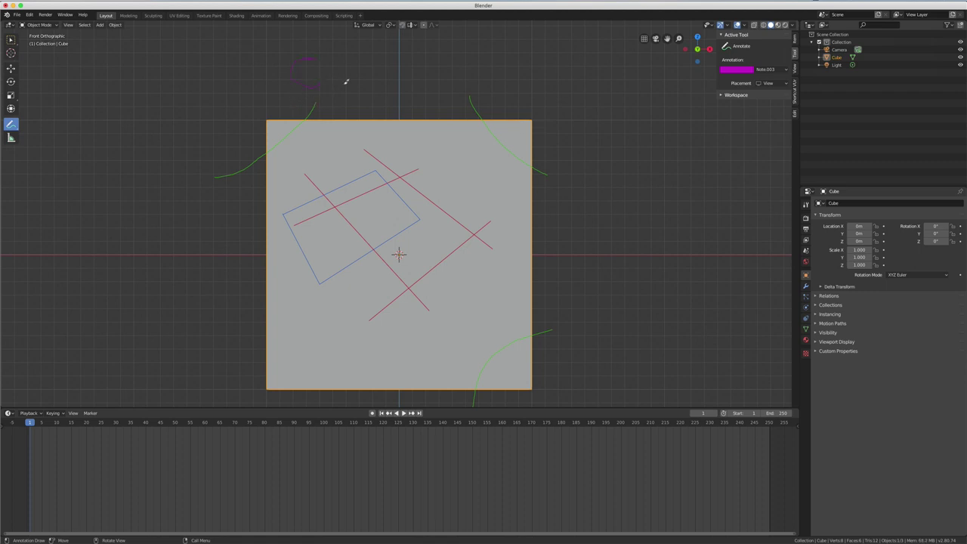
drag(346, 82, 340, 83)
drag(590, 76, 620, 66)
drag(355, 107, 656, 74)
mouse_move(596, 152)
middle_down()
mouse_move(534, 167)
mouse_move(607, 173)
mouse_move(610, 164)
middle_up()
scroll(602, 165, down, 2)
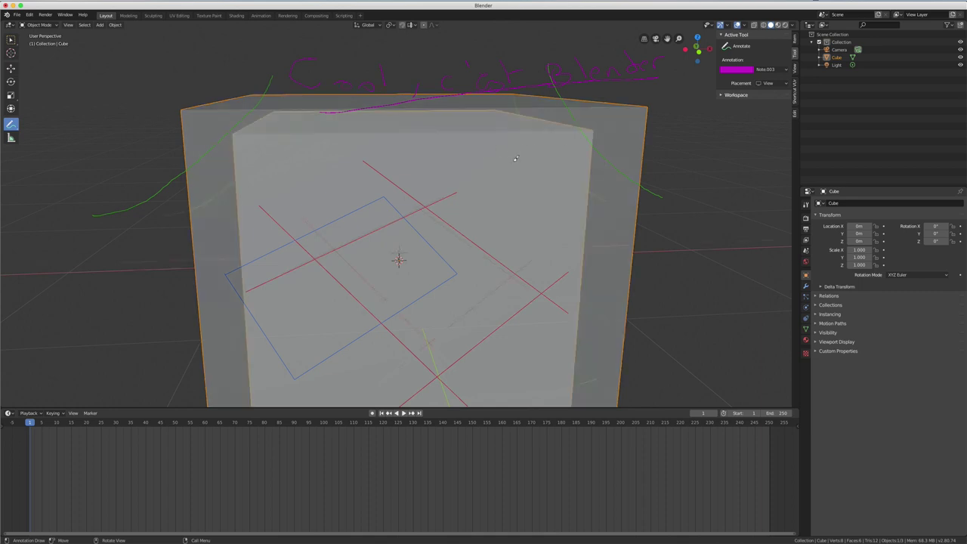
scroll(450, 160, down, 2)
scroll(337, 162, down, 1)
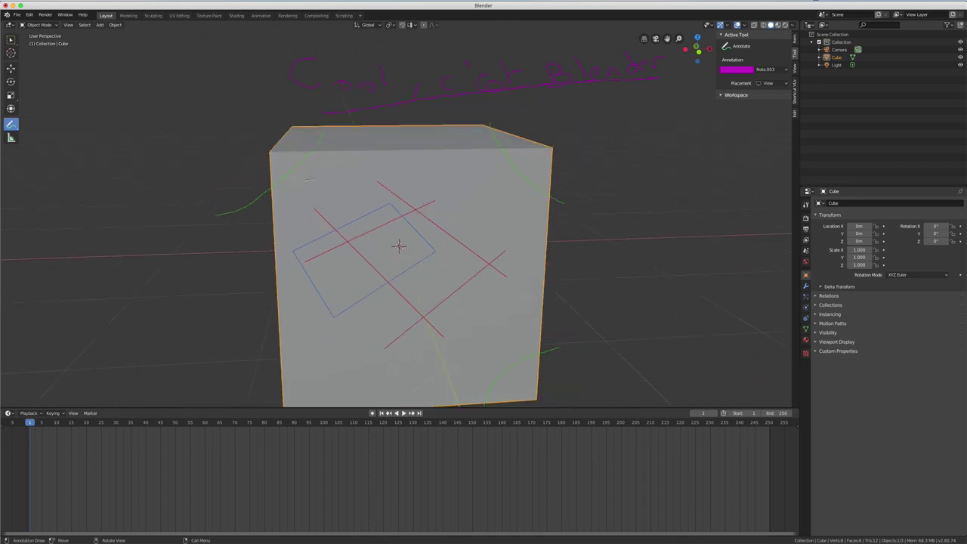
mouse_move(241, 144)
middle_down()
mouse_move(392, 142)
mouse_move(256, 143)
middle_up()
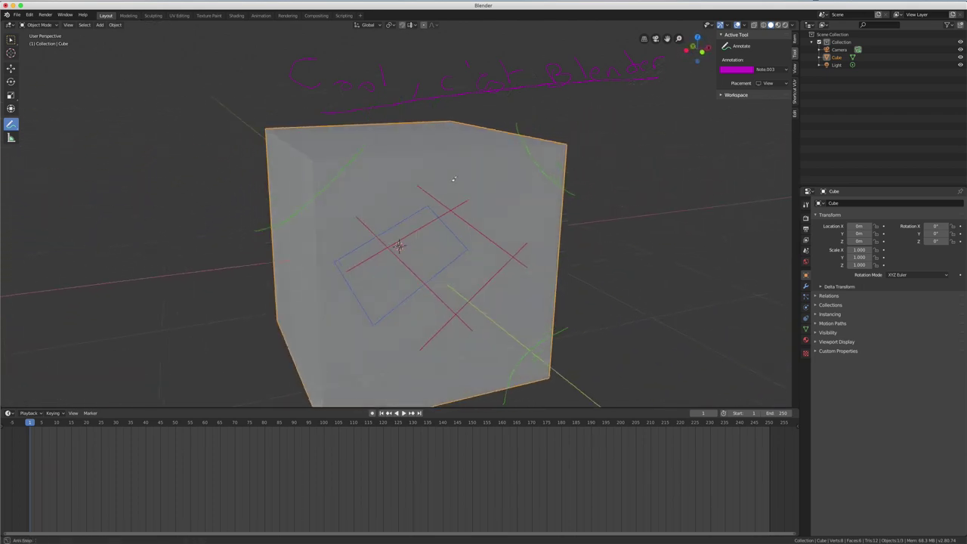
middle_drag(255, 143, 421, 182)
key(KP_7)
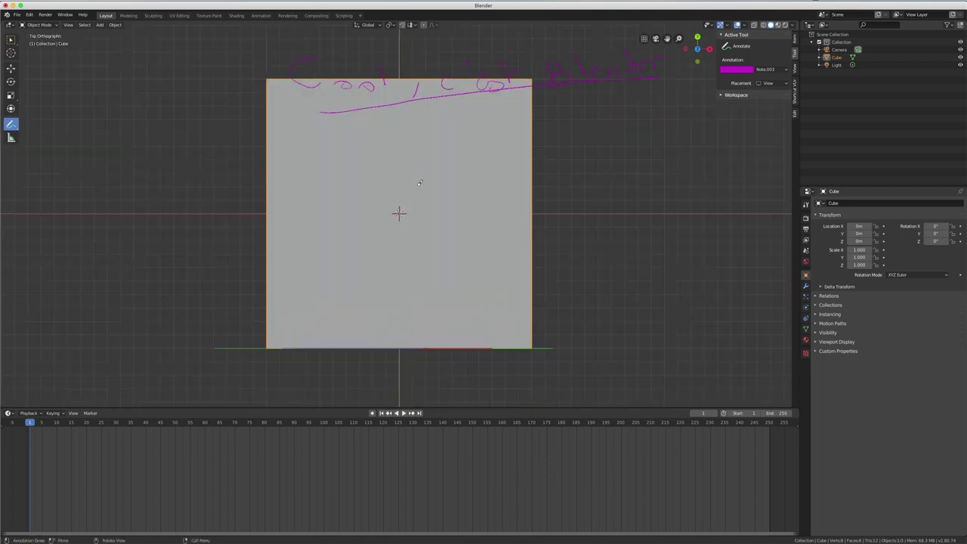
key(KP_1)
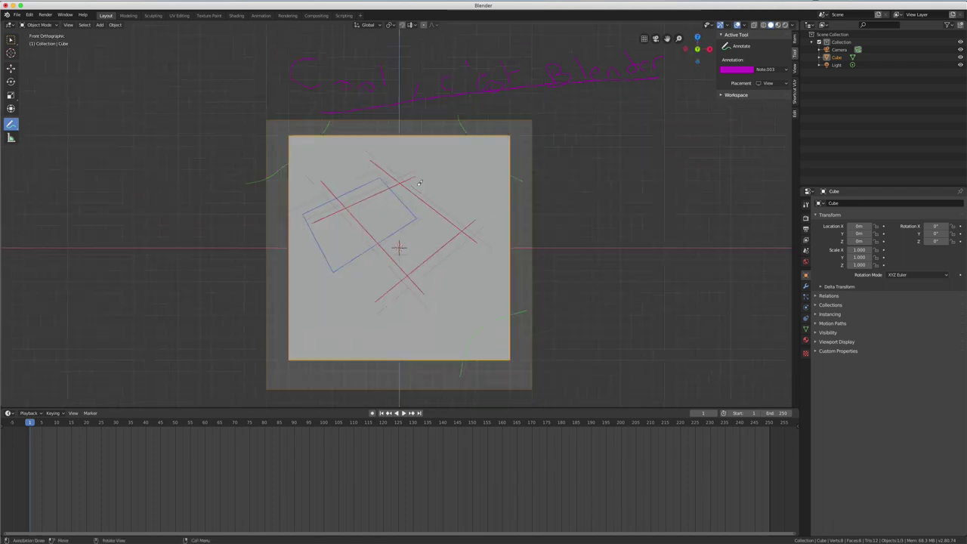
mouse_move(419, 183)
middle_down()
mouse_move(354, 194)
mouse_move(392, 201)
middle_up()
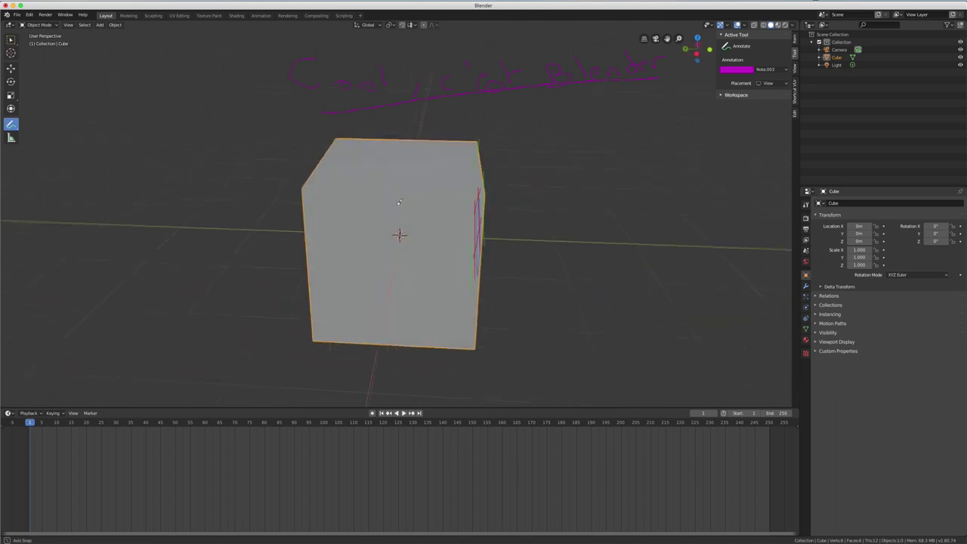
key(alt+z)
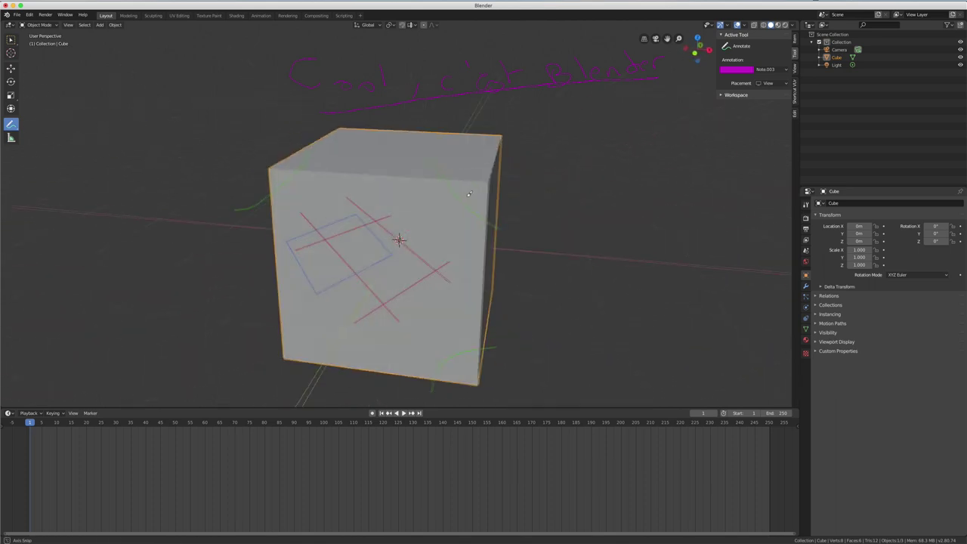
middle_drag(504, 195, 455, 193)
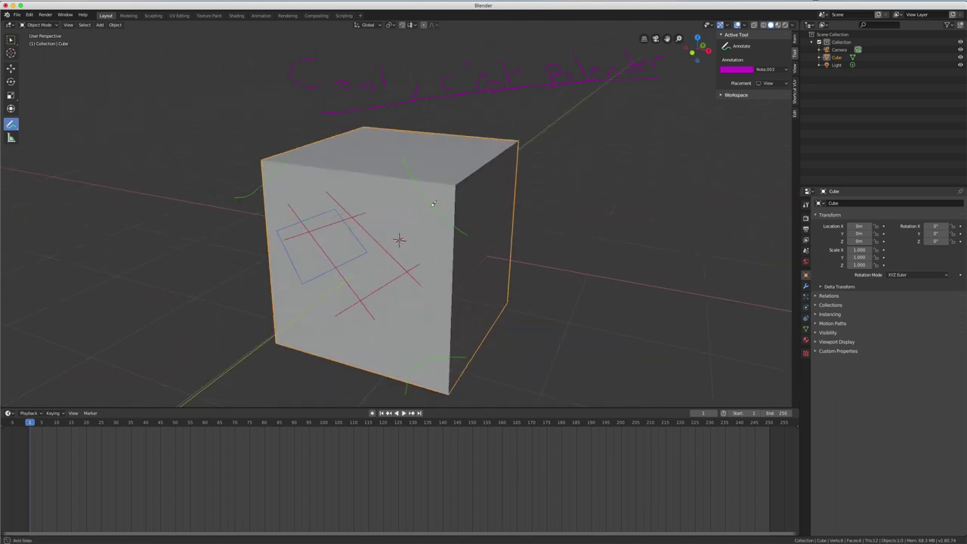